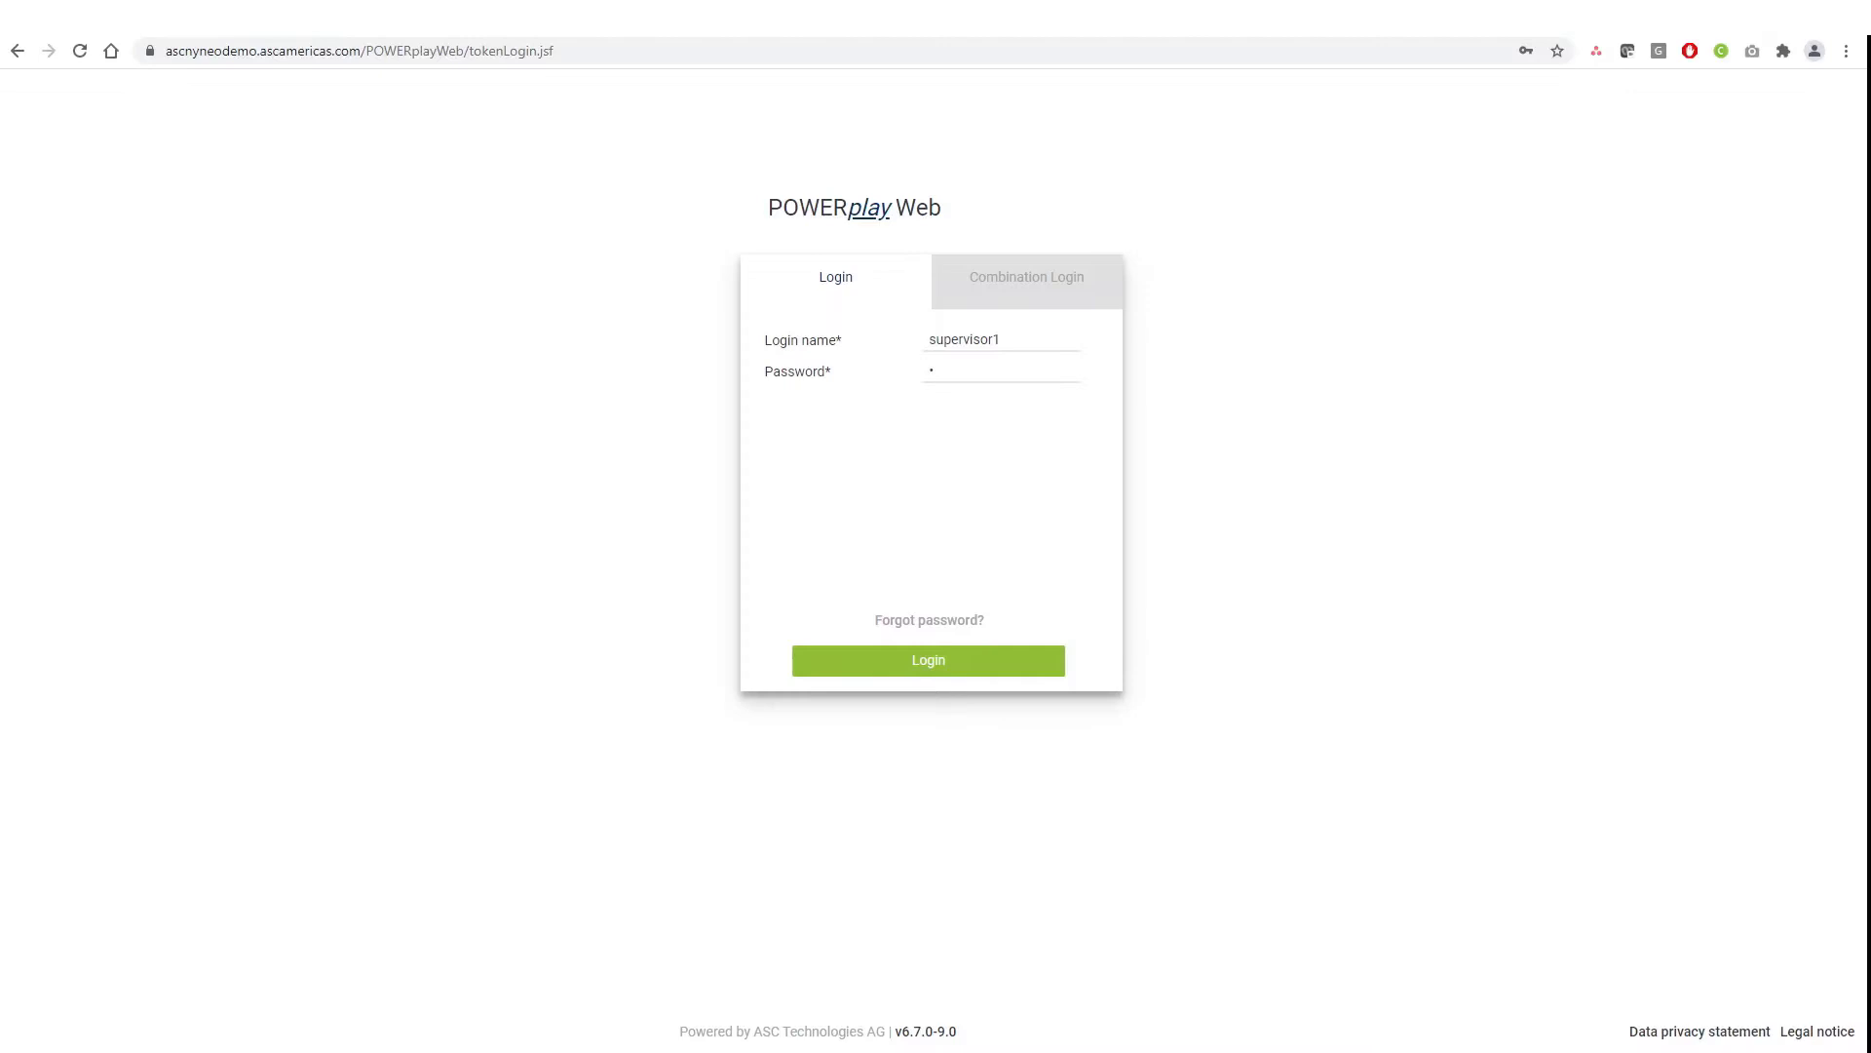
# Enter the supervisor account's login name and begin entering its password
pyautogui.click(934, 371)
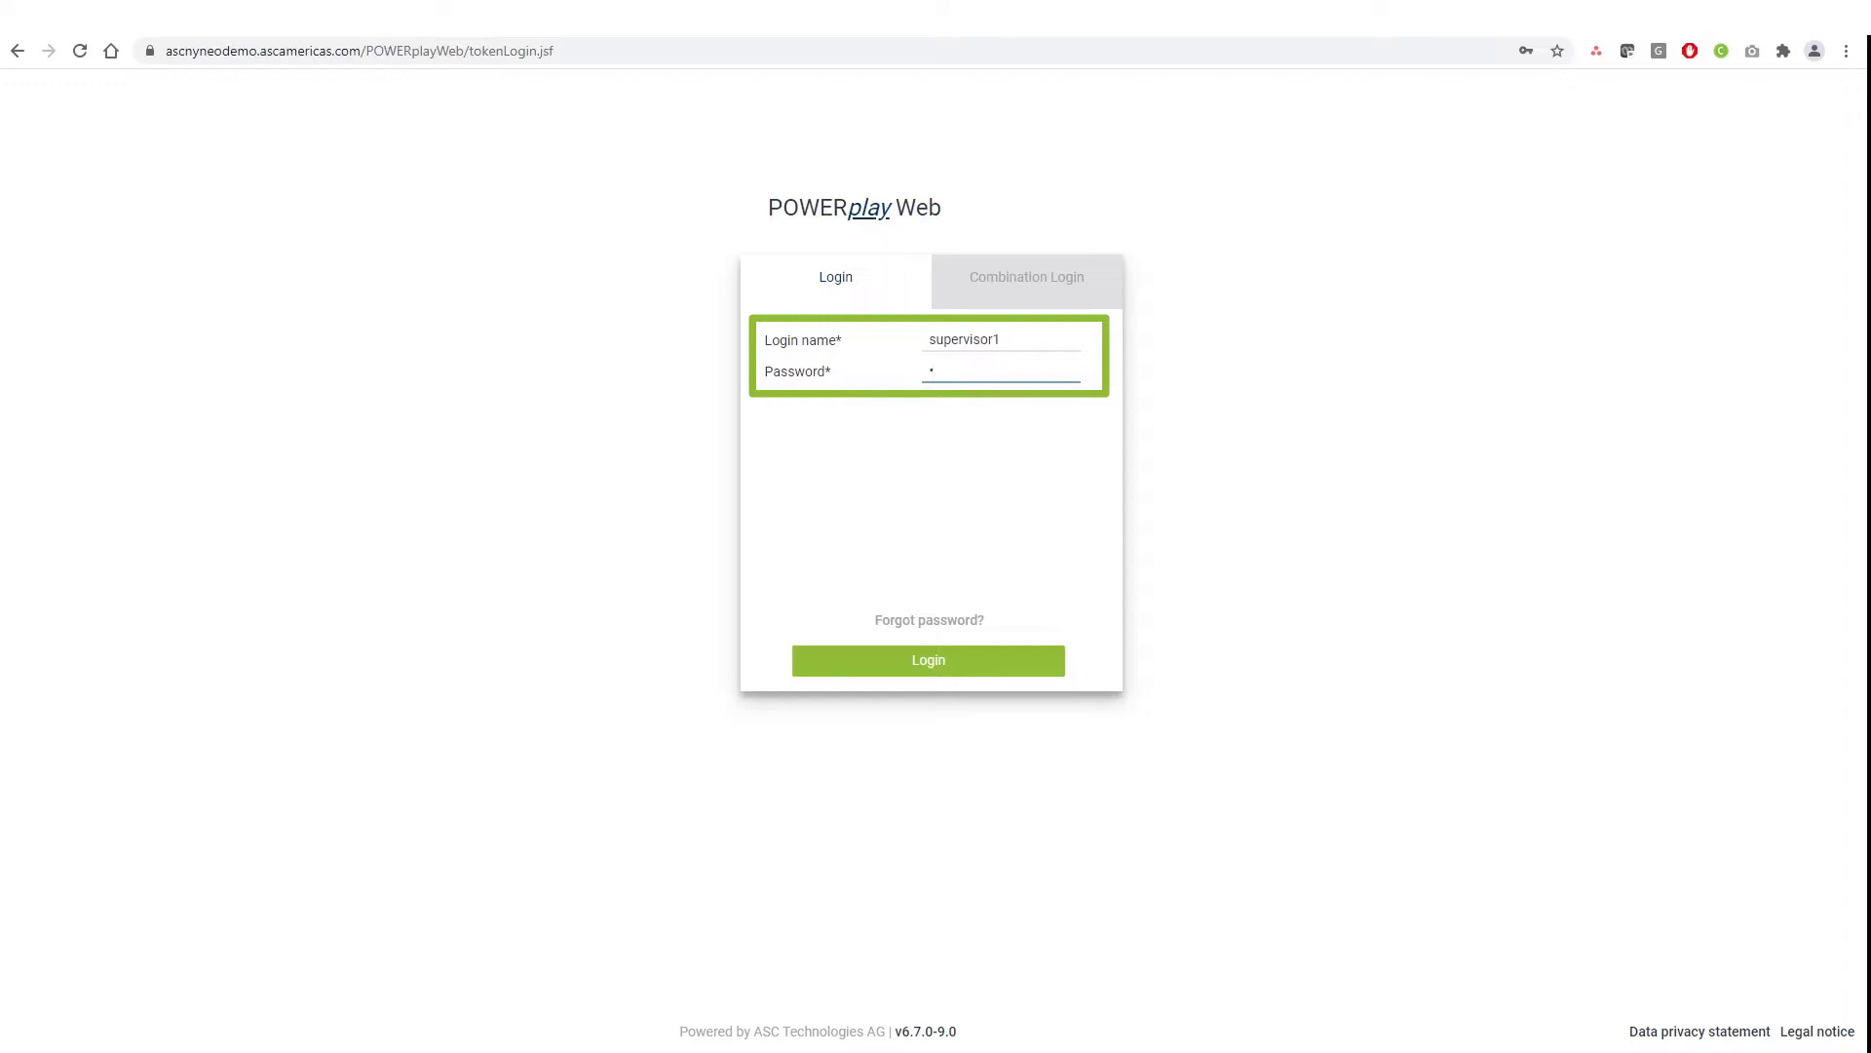
# Sign in to list the 72 recorded conversations from the last 14 days
pyautogui.click(1017, 669)
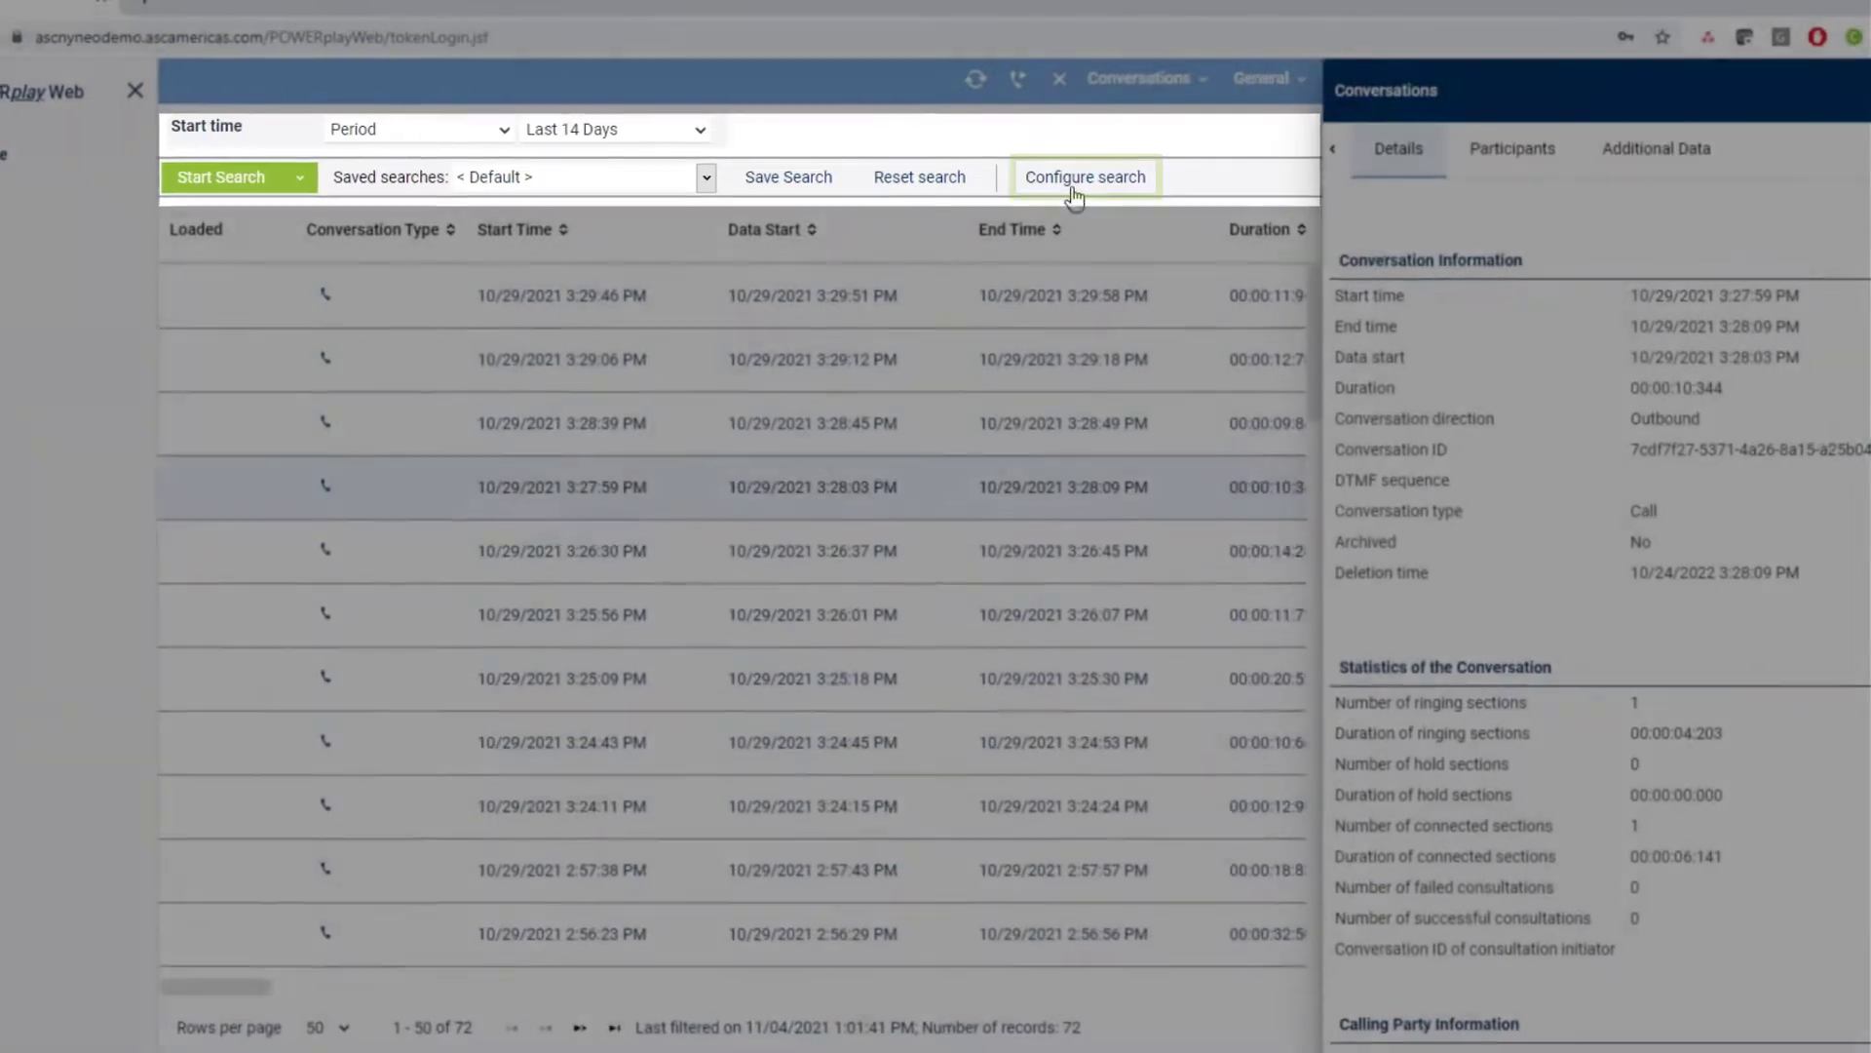
# Centre the Search Criteria dialog with Participant Information expanded and Conversation Information collapsed
pyautogui.click(1076, 195)
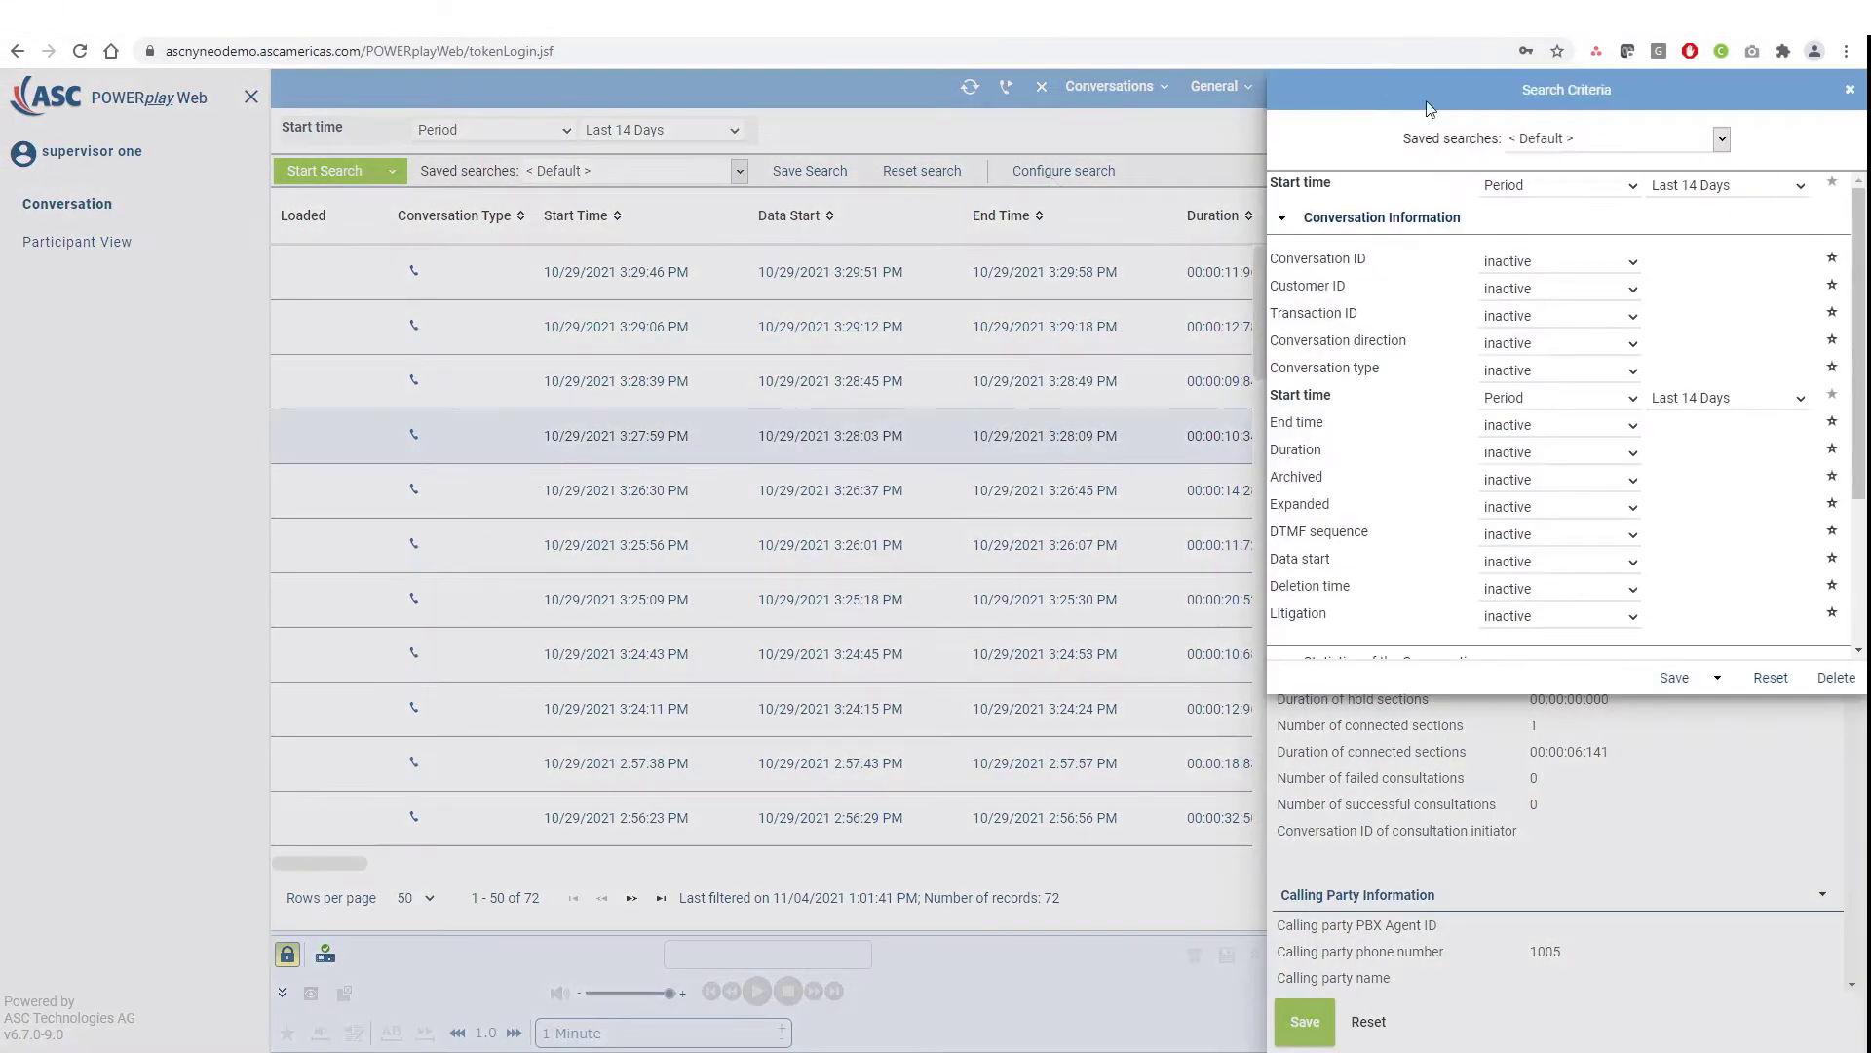
pyautogui.moveTo(1503, 90); pyautogui.dragTo(700, 117)
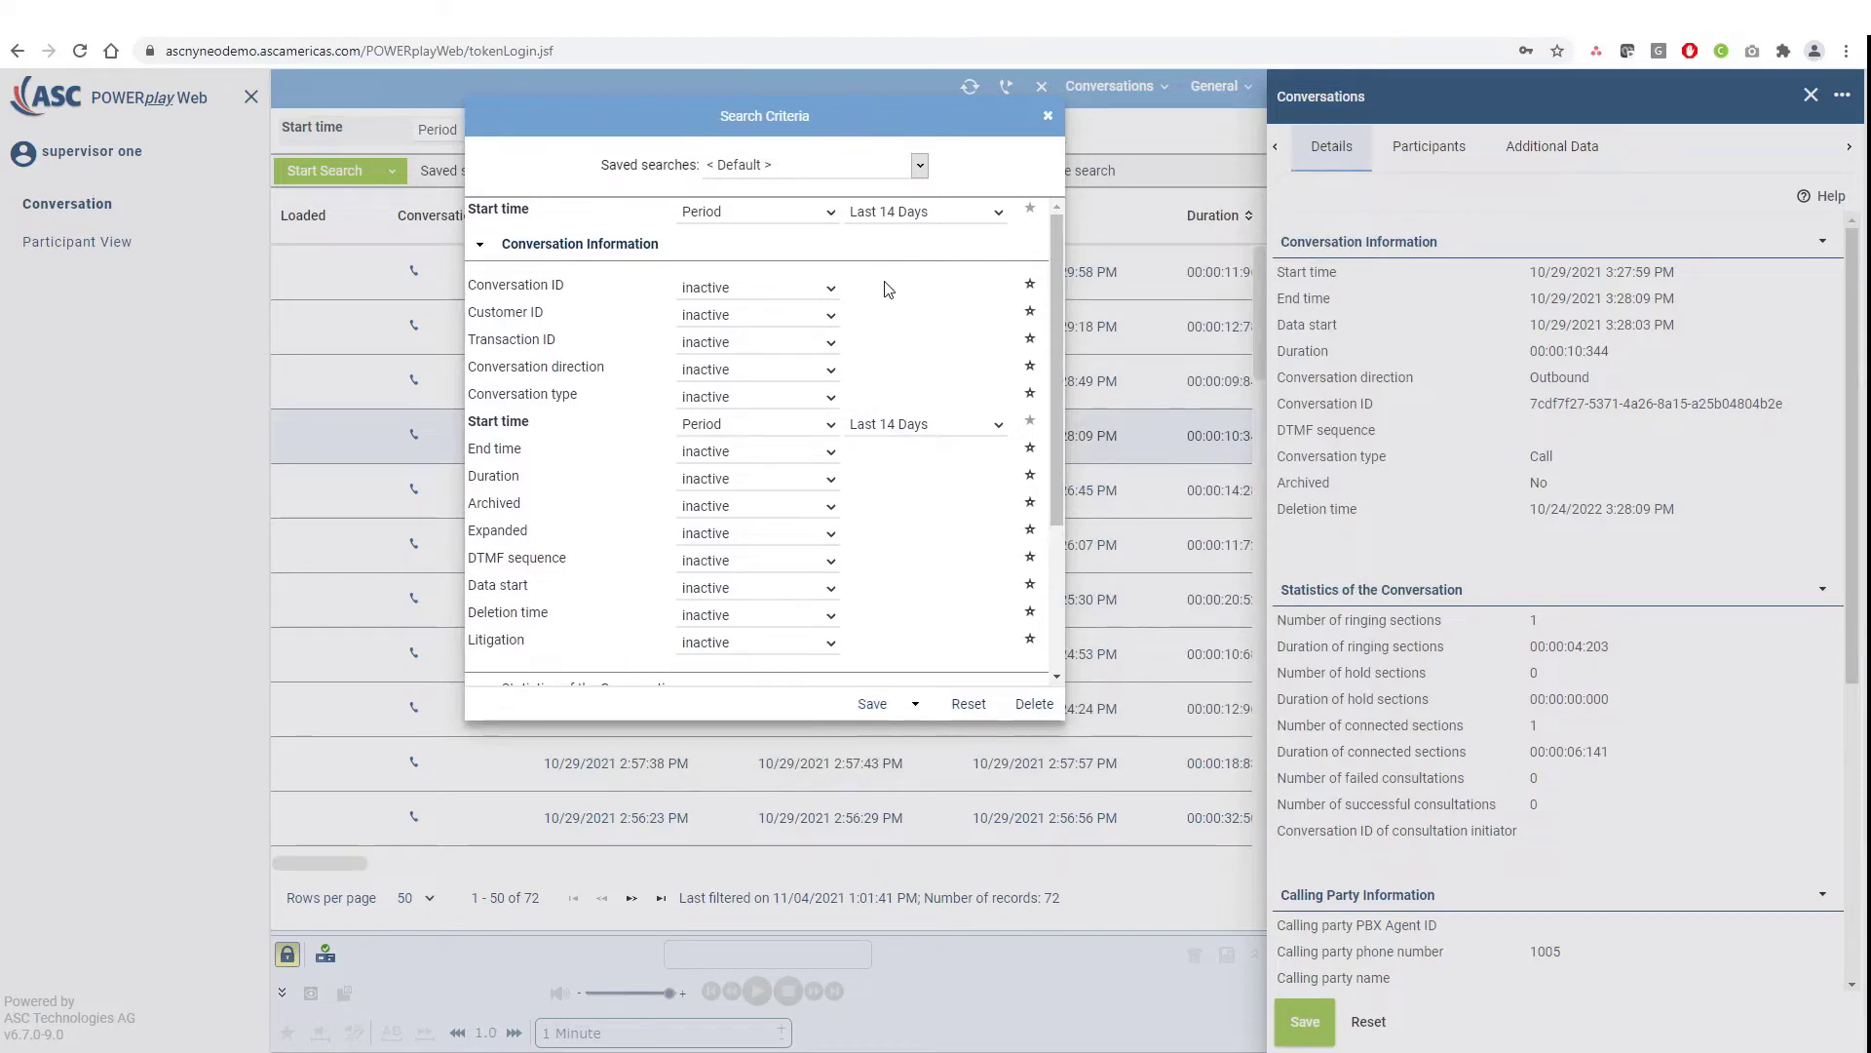
pyautogui.click(479, 247)
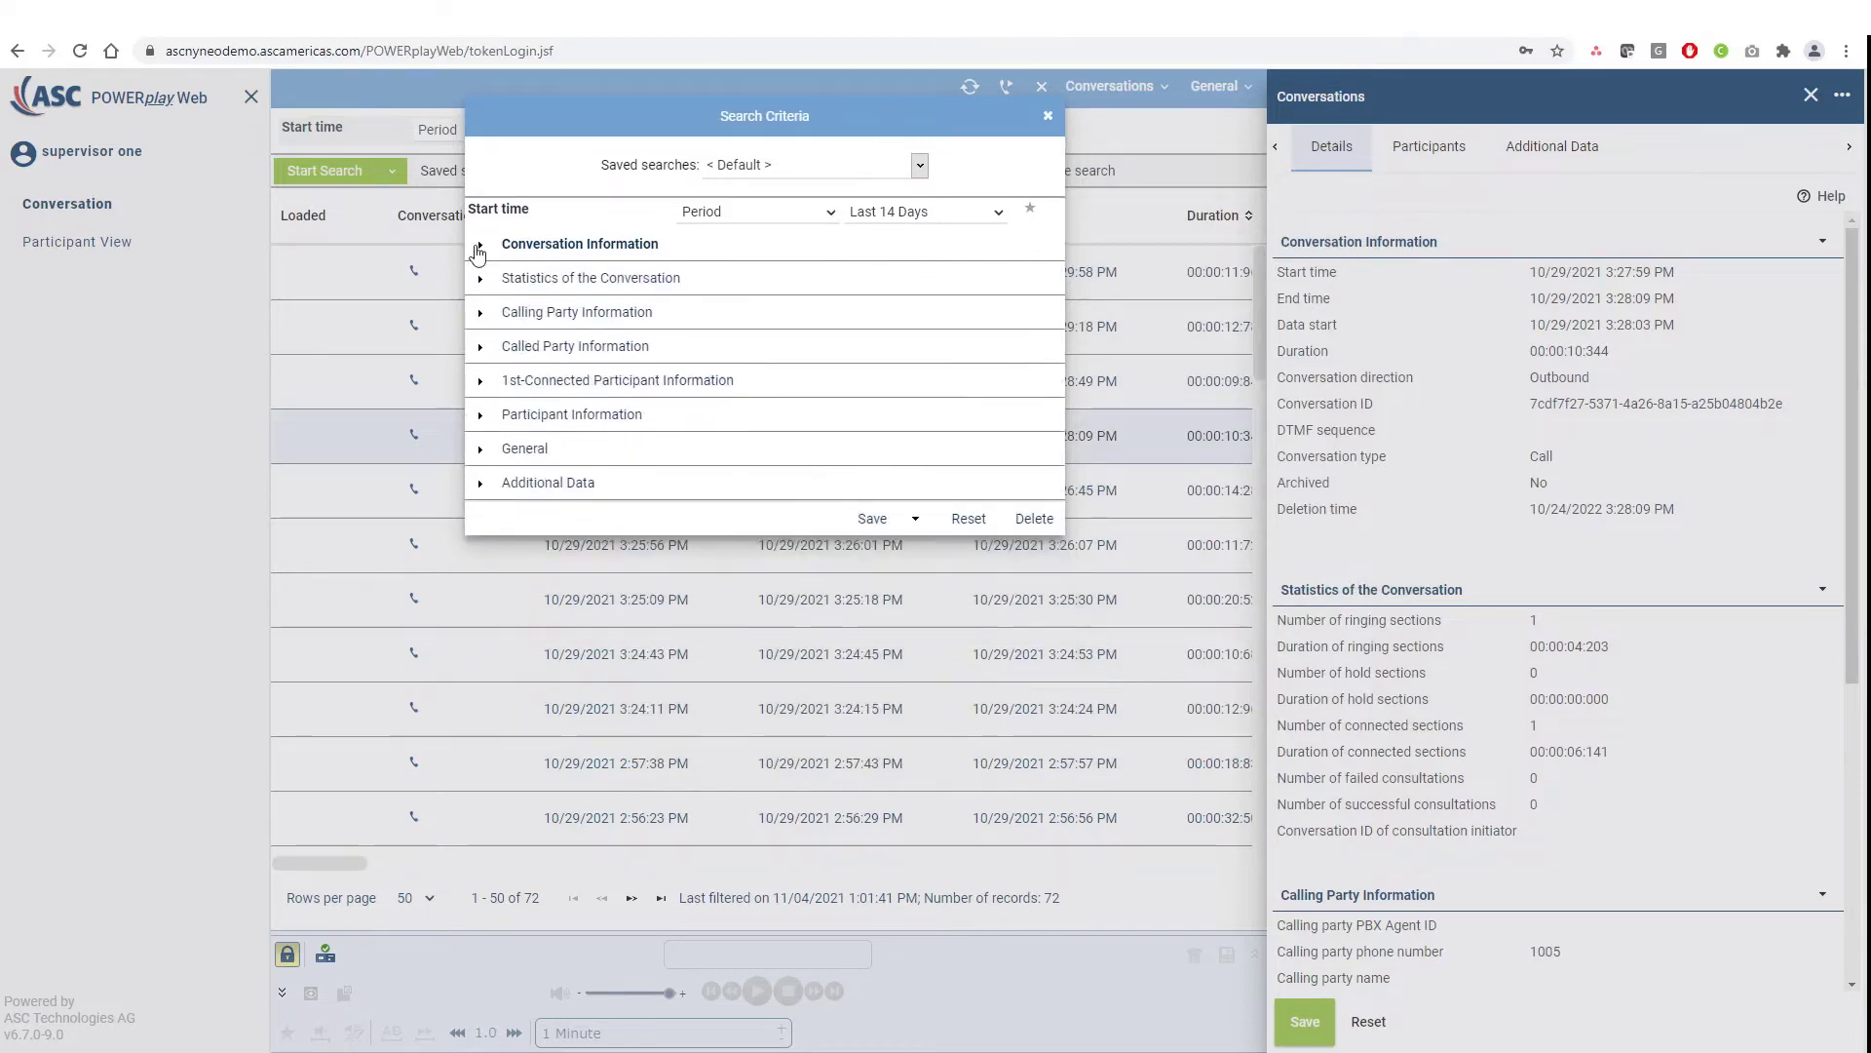
pyautogui.click(495, 419)
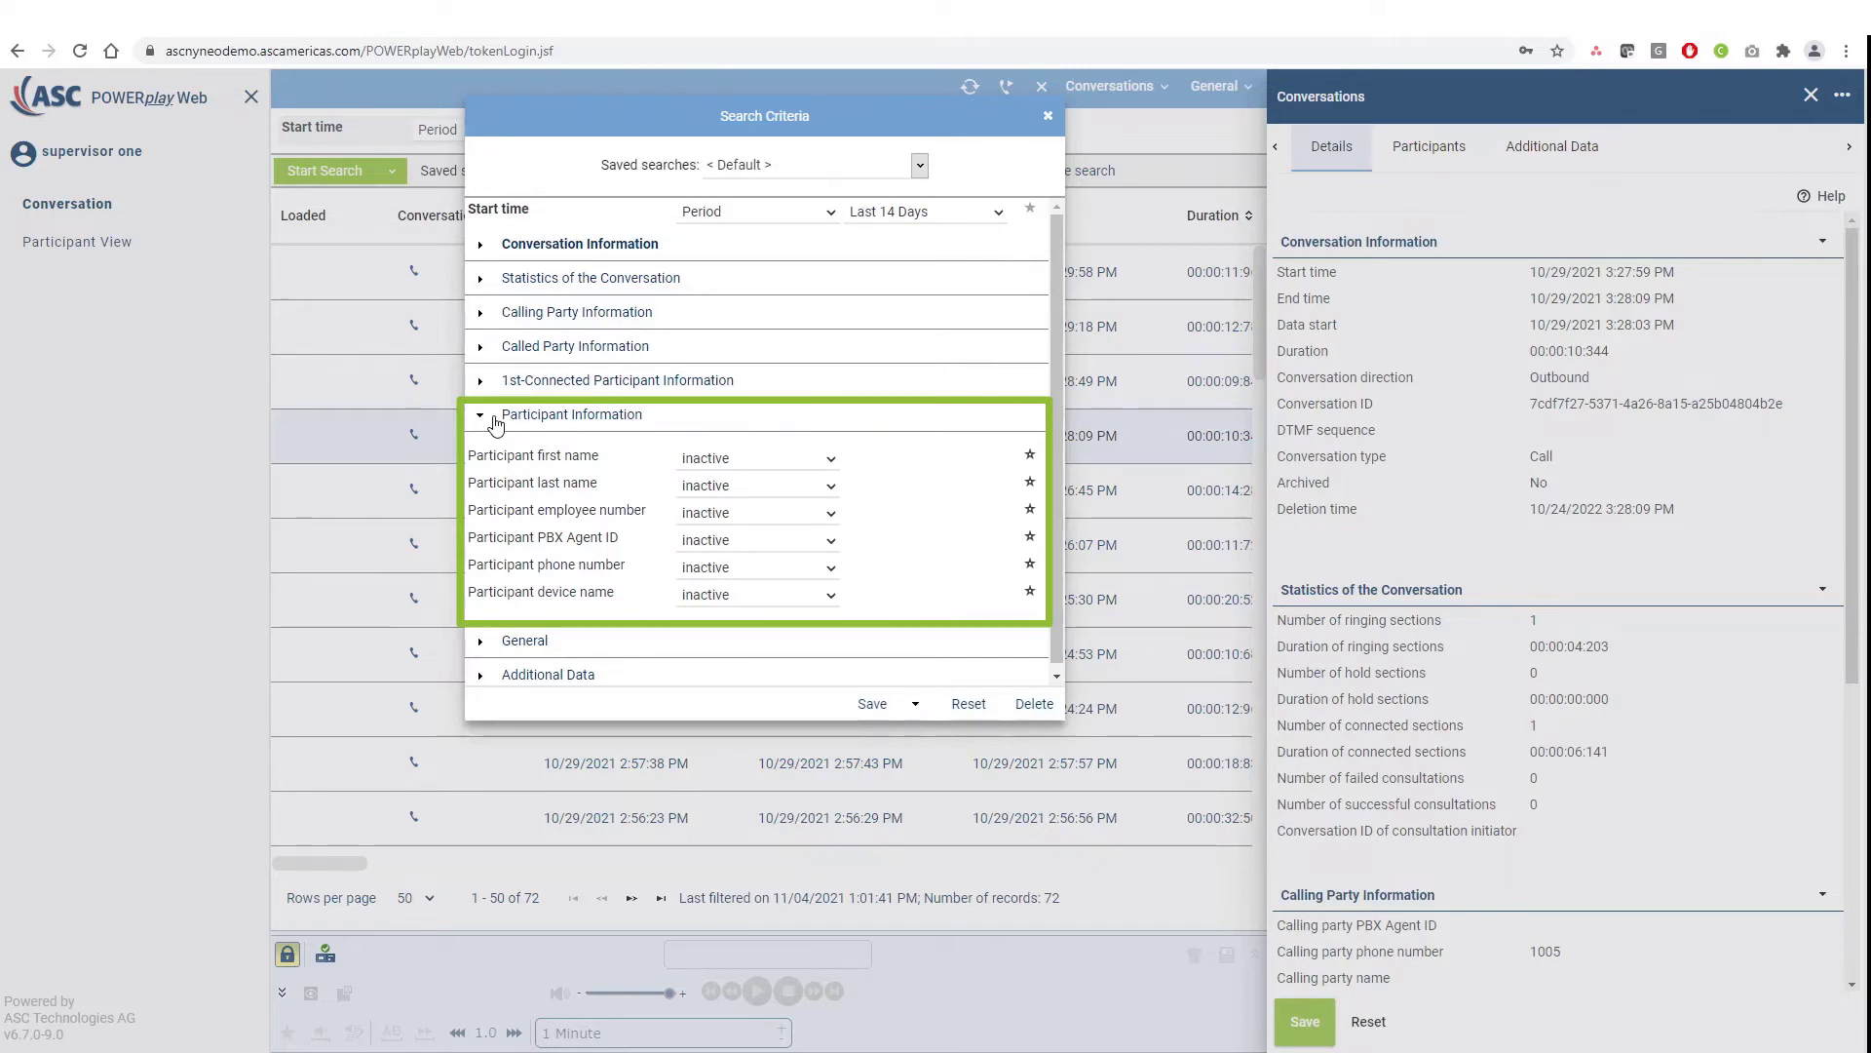
# Star Participant phone number as a quick search field and save the search as 'Custom Name'
pyautogui.click(1031, 567)
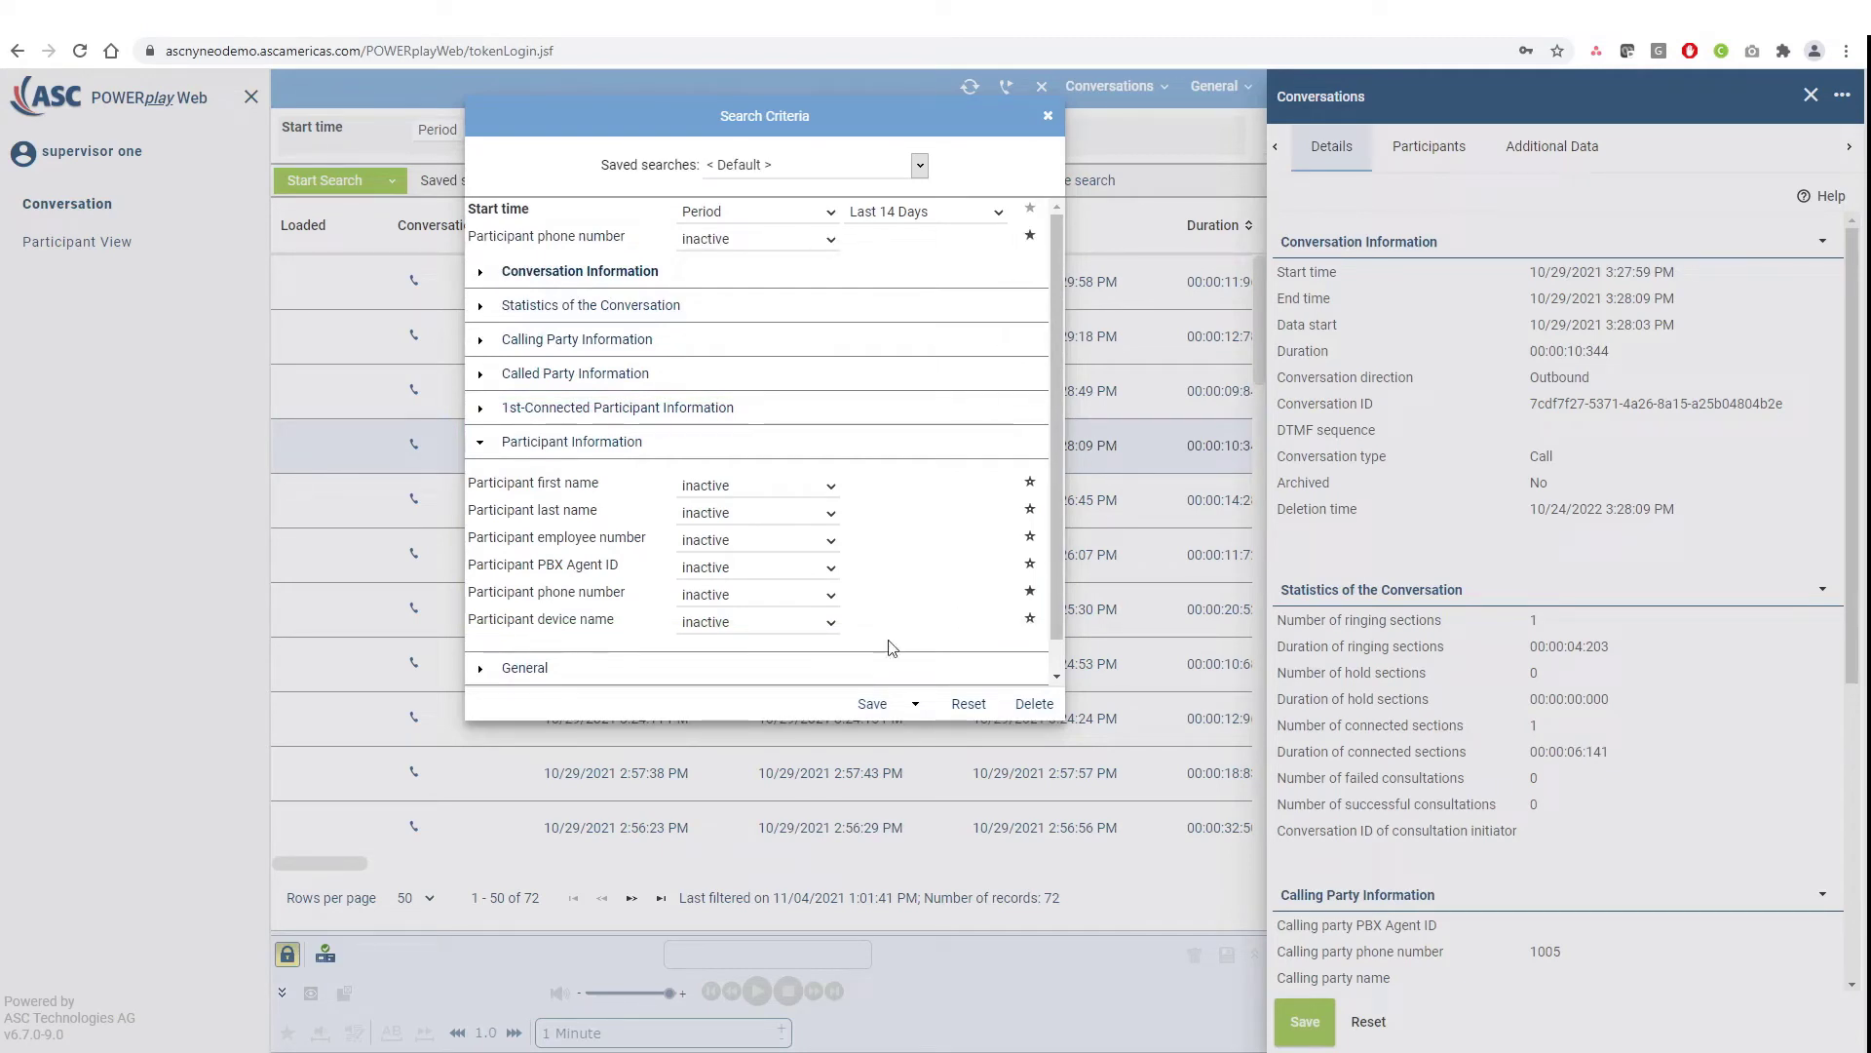
pyautogui.click(868, 703)
pyautogui.moveTo(862, 110); pyautogui.dragTo(857, 330)
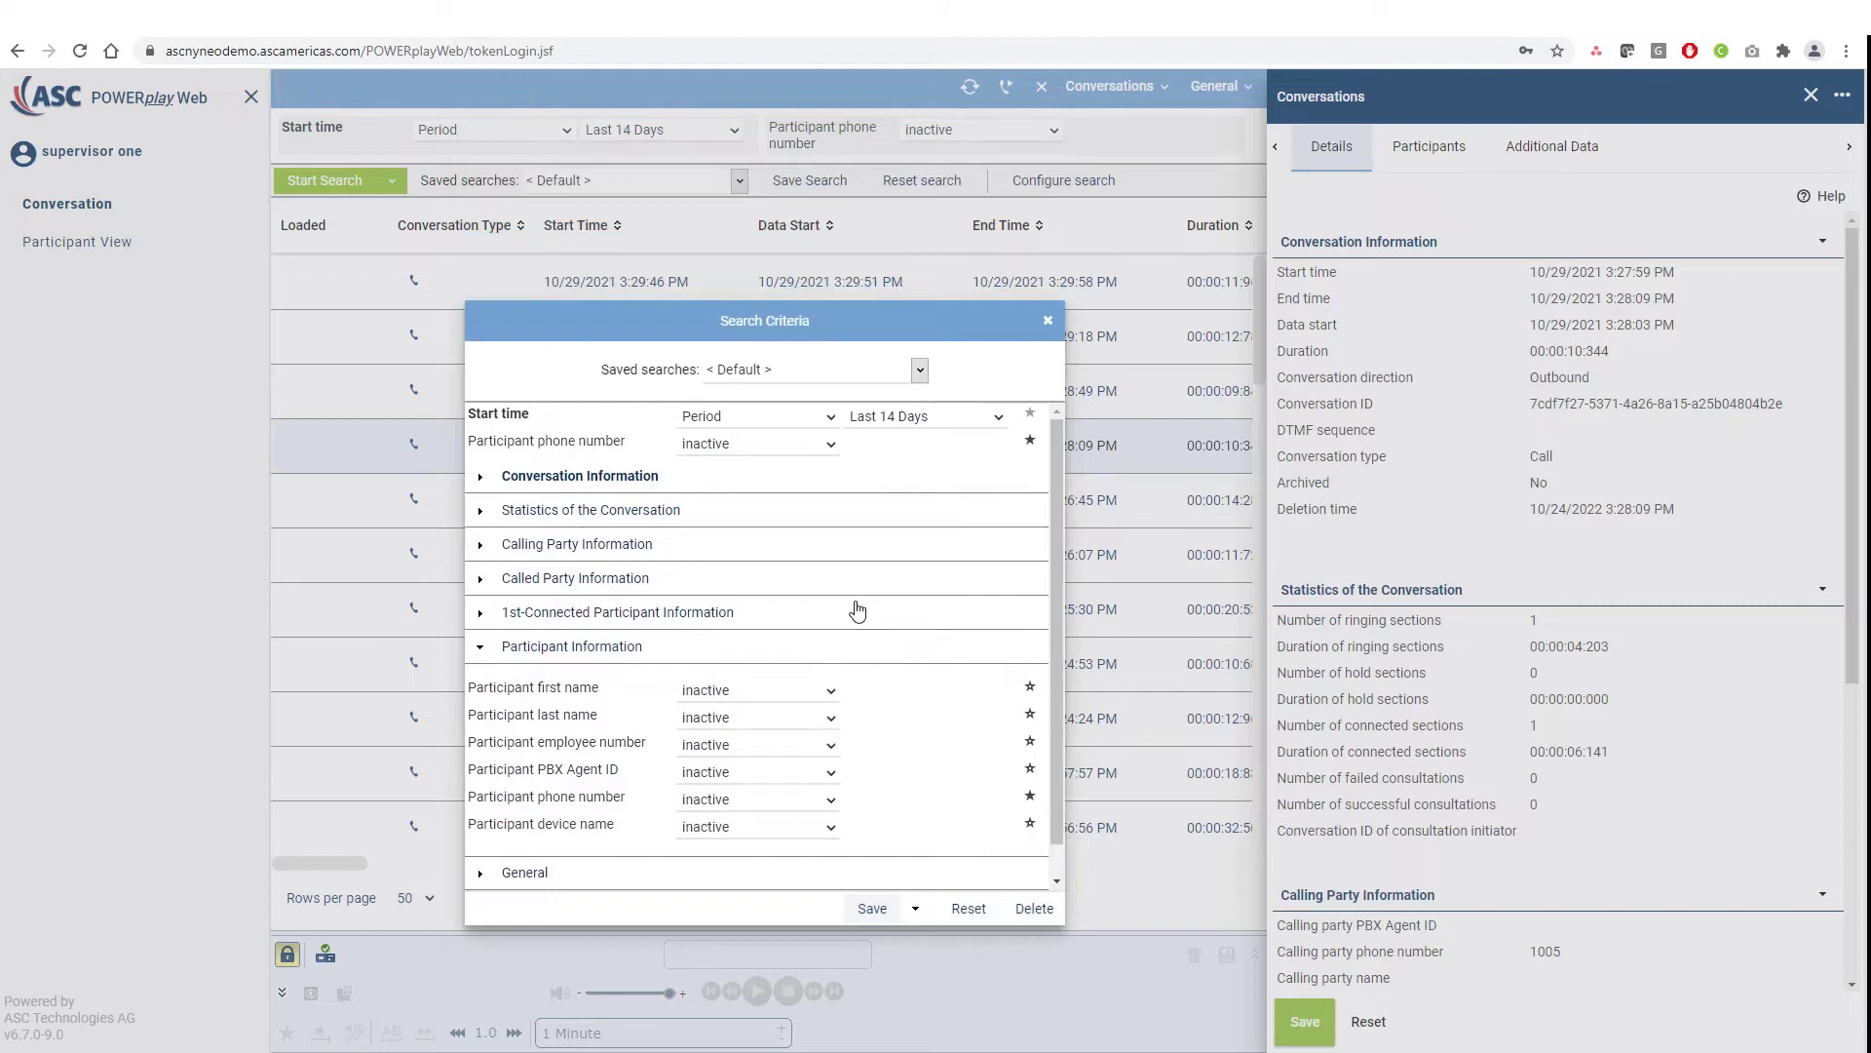
pyautogui.click(810, 373)
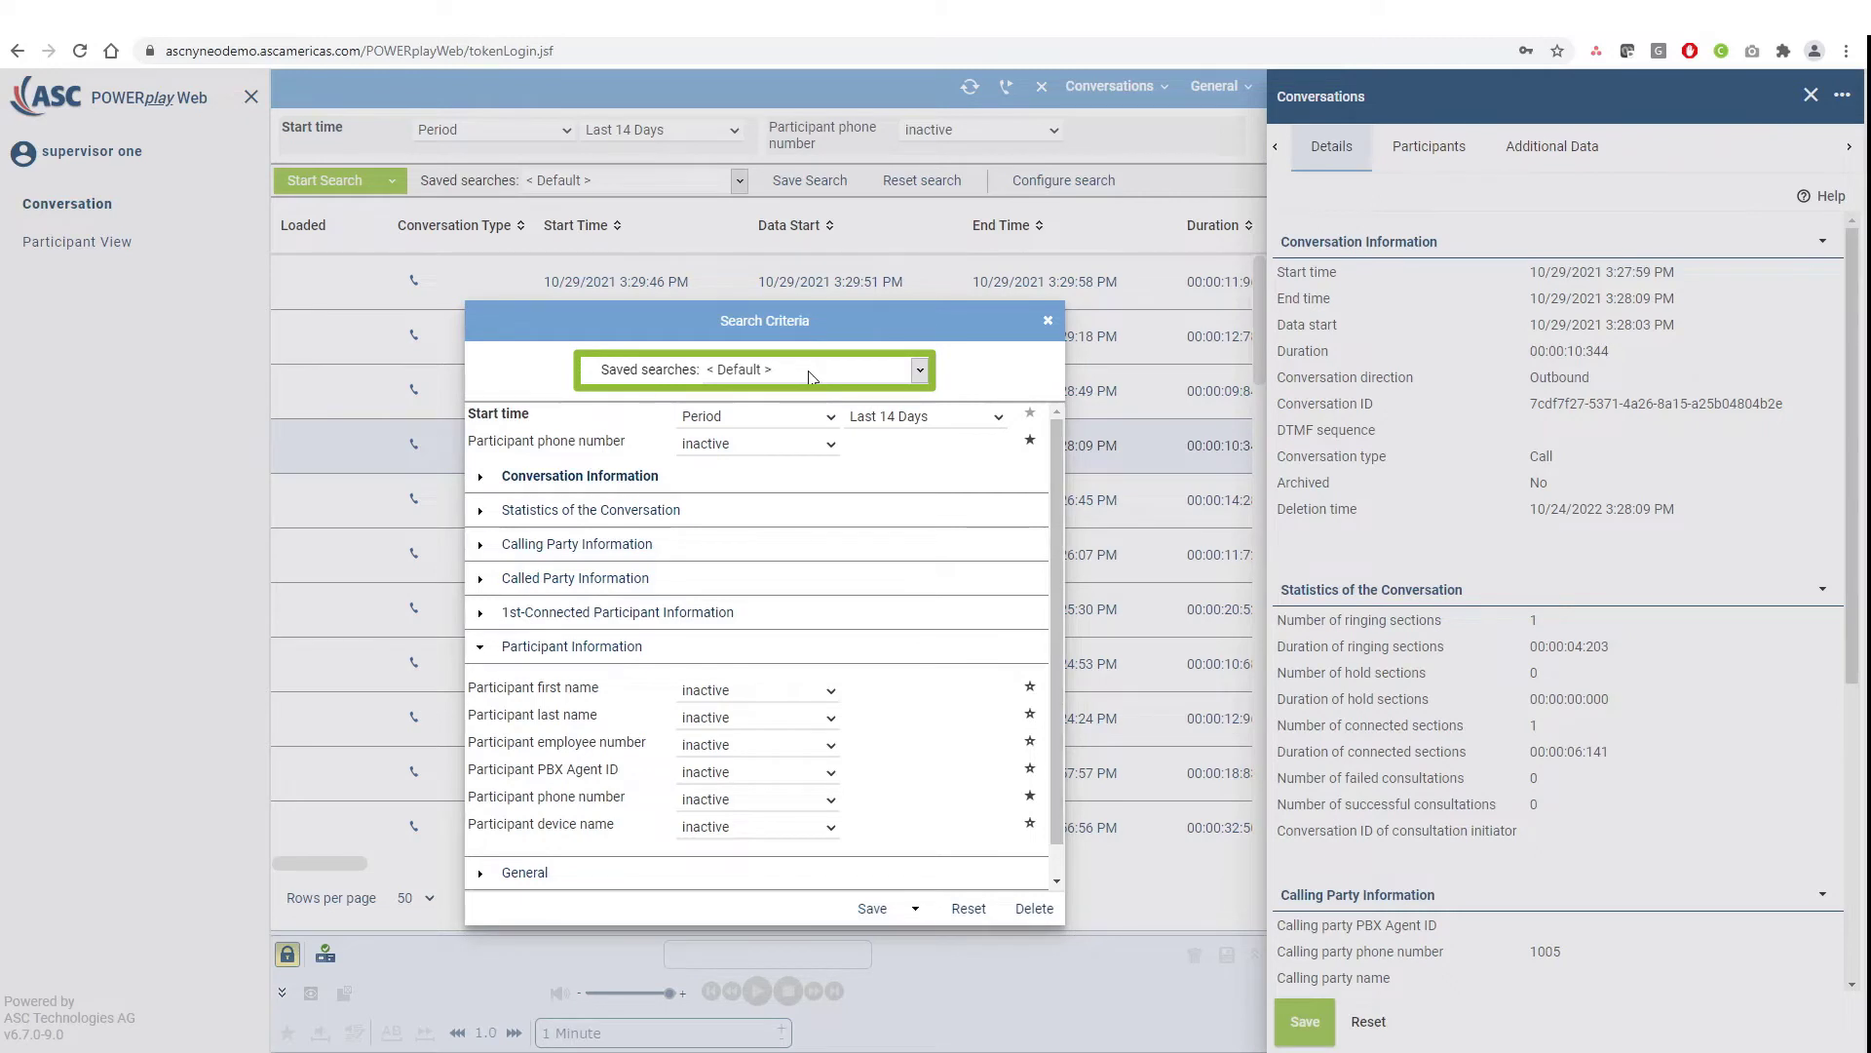
pyautogui.moveTo(810, 374); pyautogui.dragTo(706, 383)
pyautogui.write('Custom Name')
pyautogui.click(884, 911)
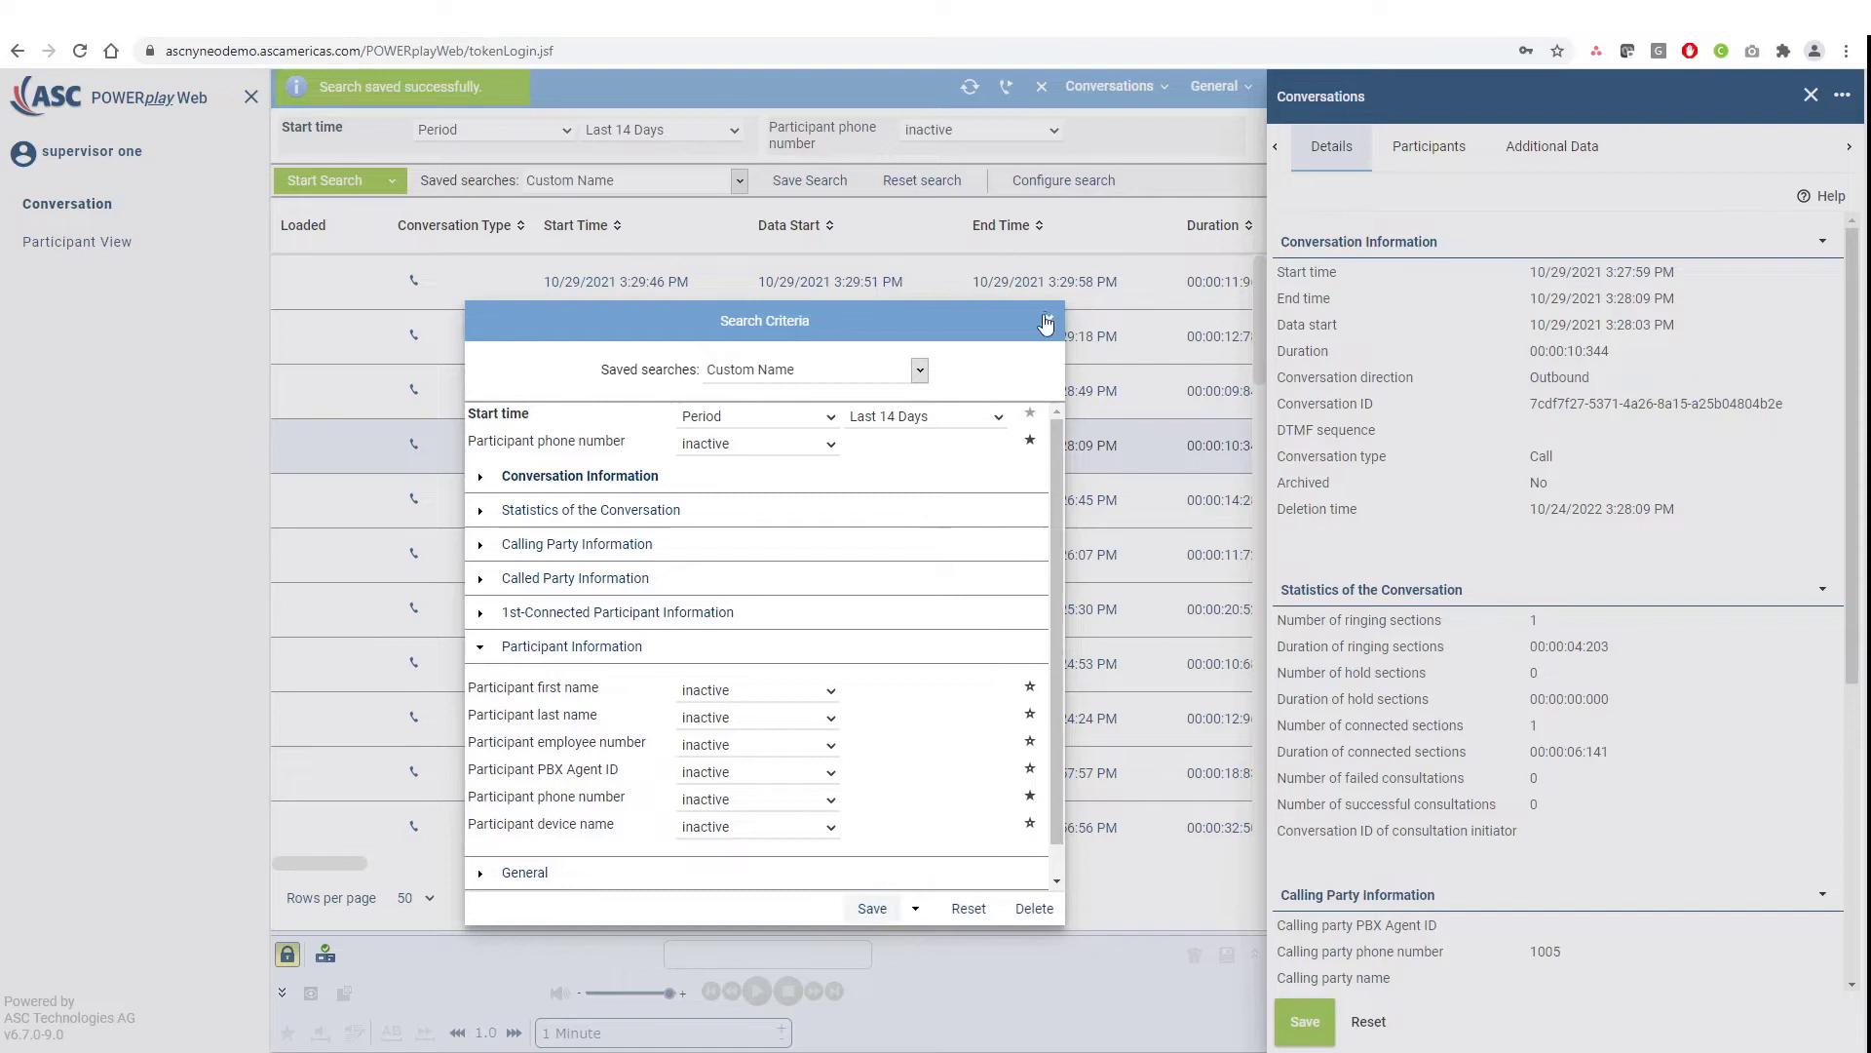
# Limit Start time to between 10/26/2021 12:00:00 PM and 3:00:00 PM
pyautogui.click(1046, 322)
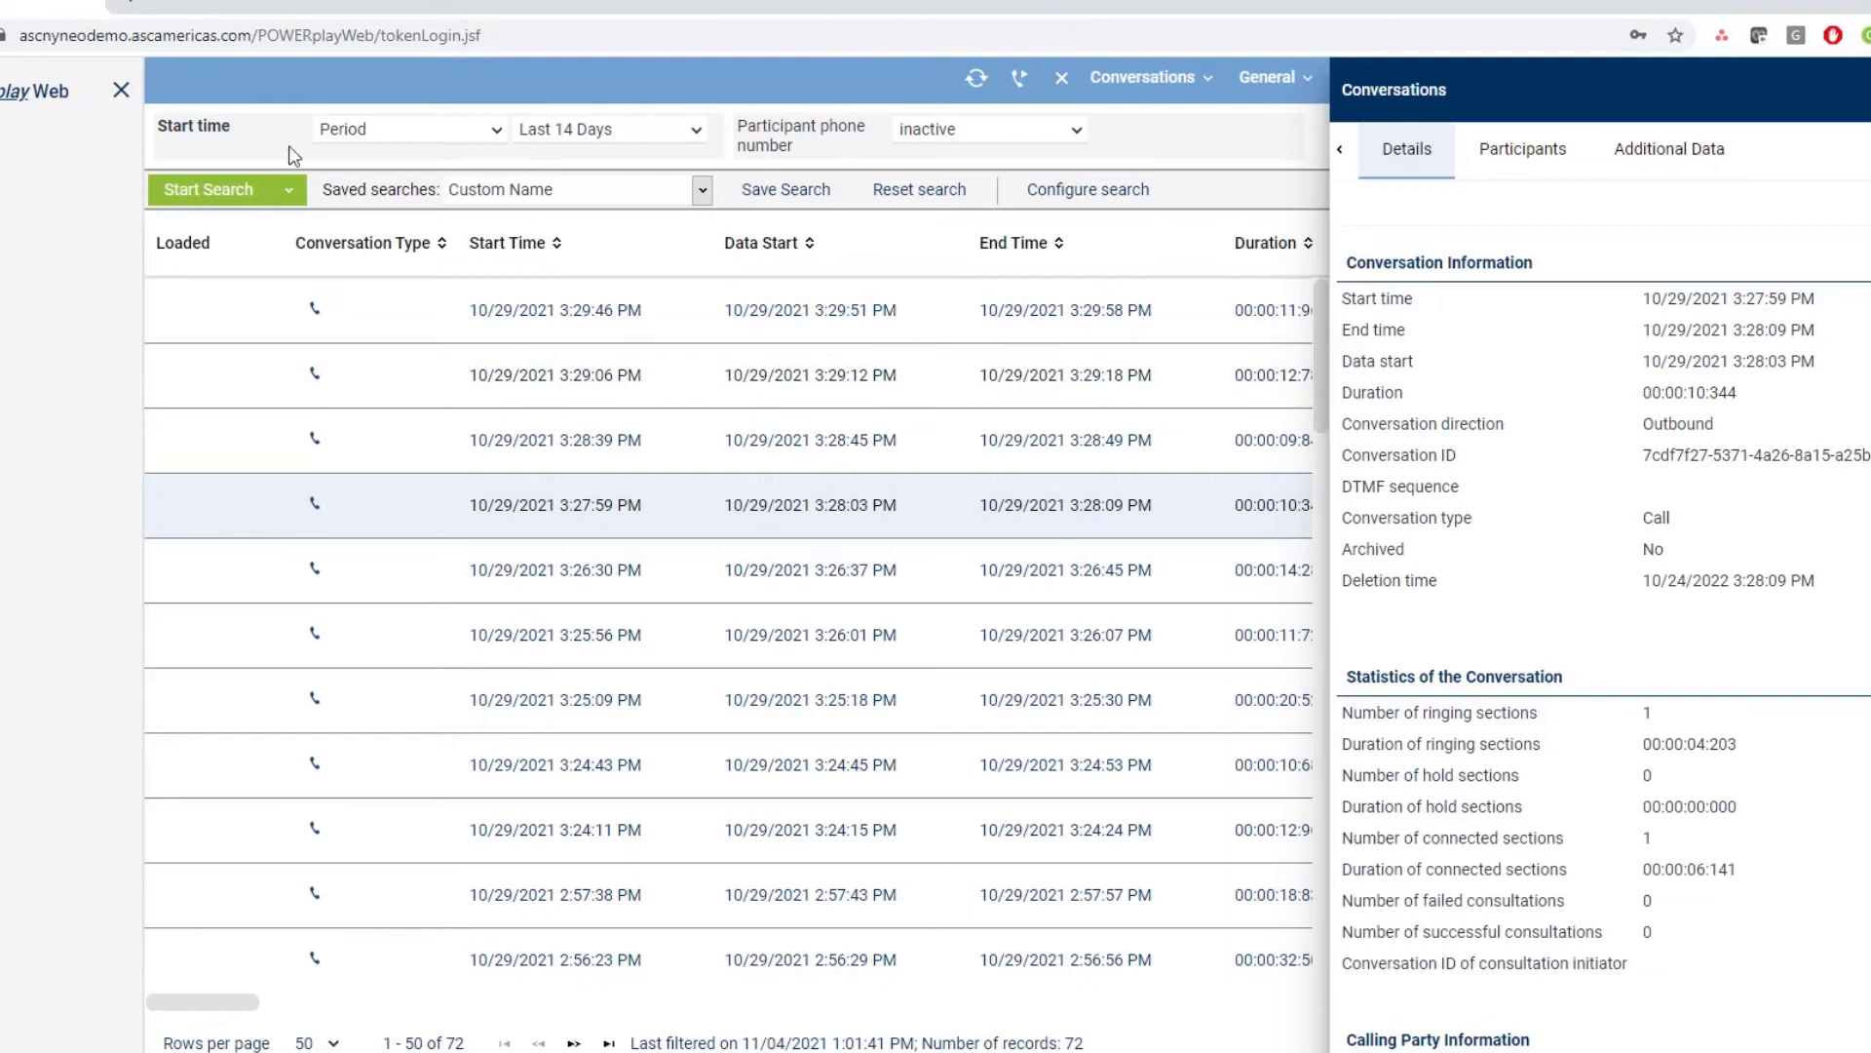
pyautogui.click(436, 144)
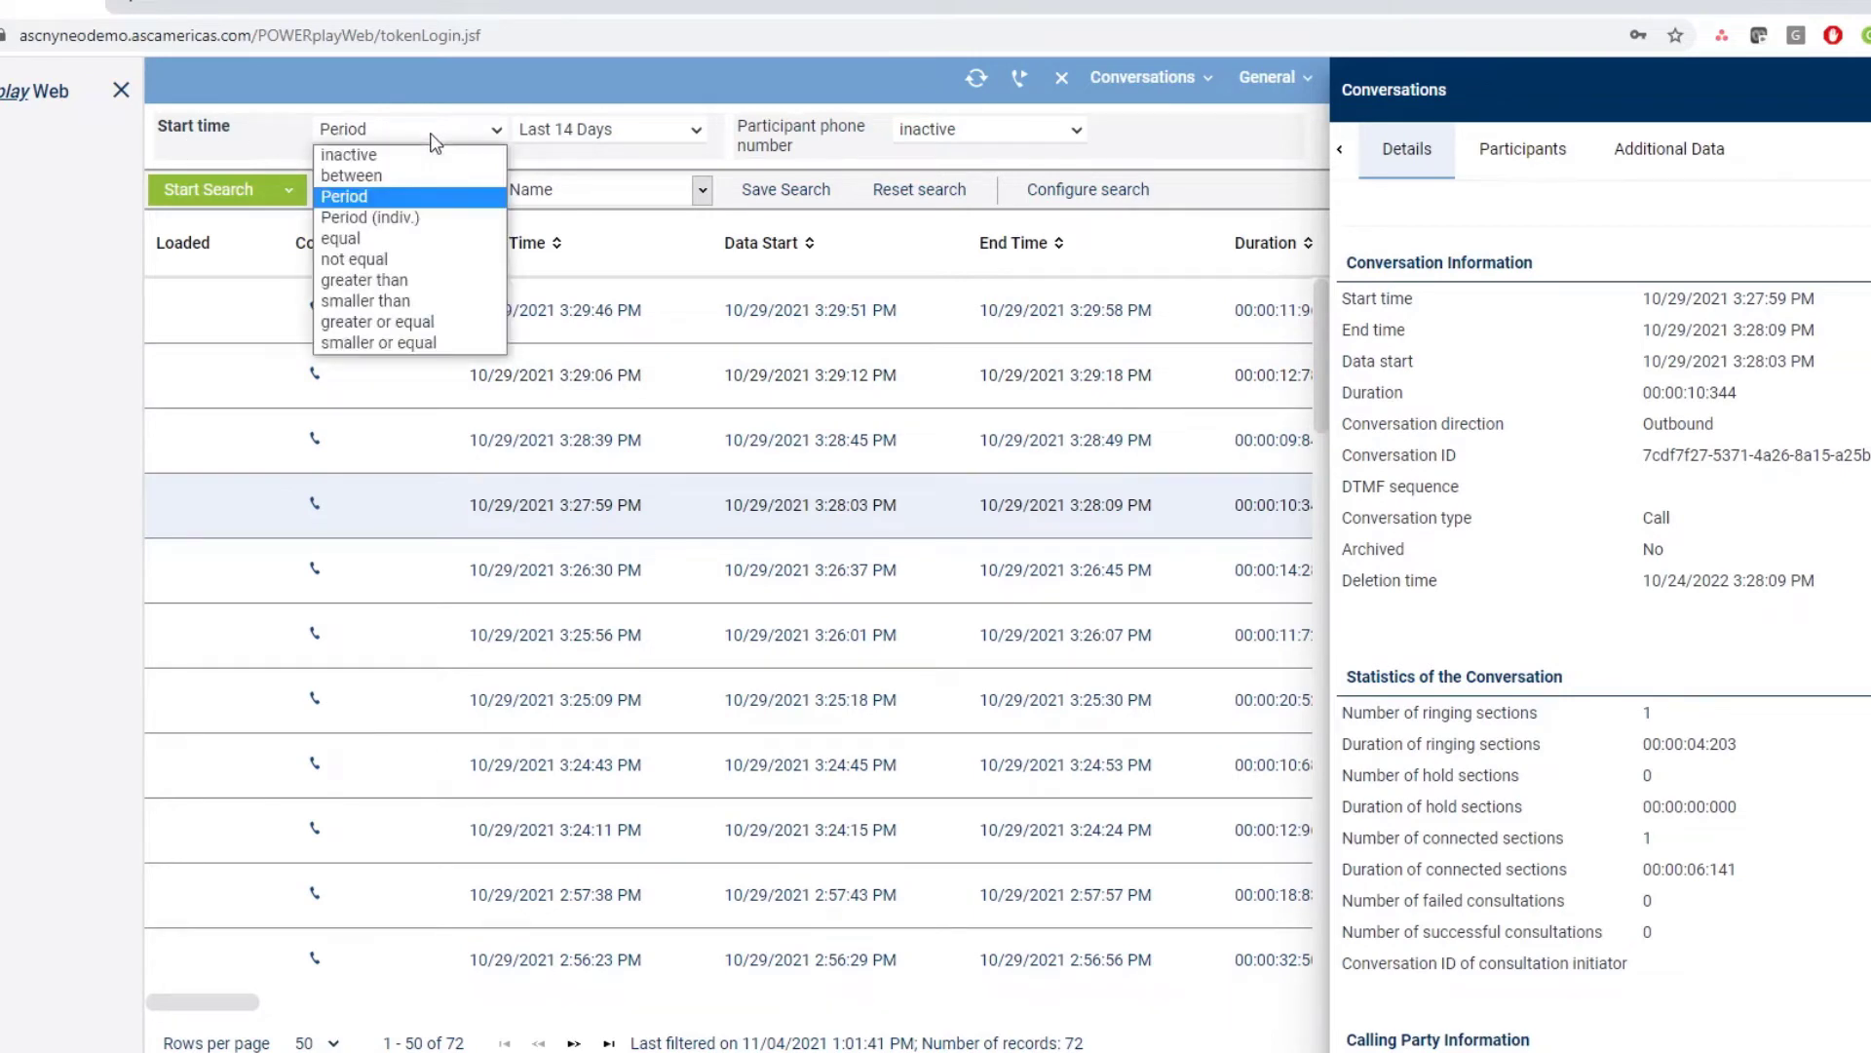
pyautogui.click(416, 194)
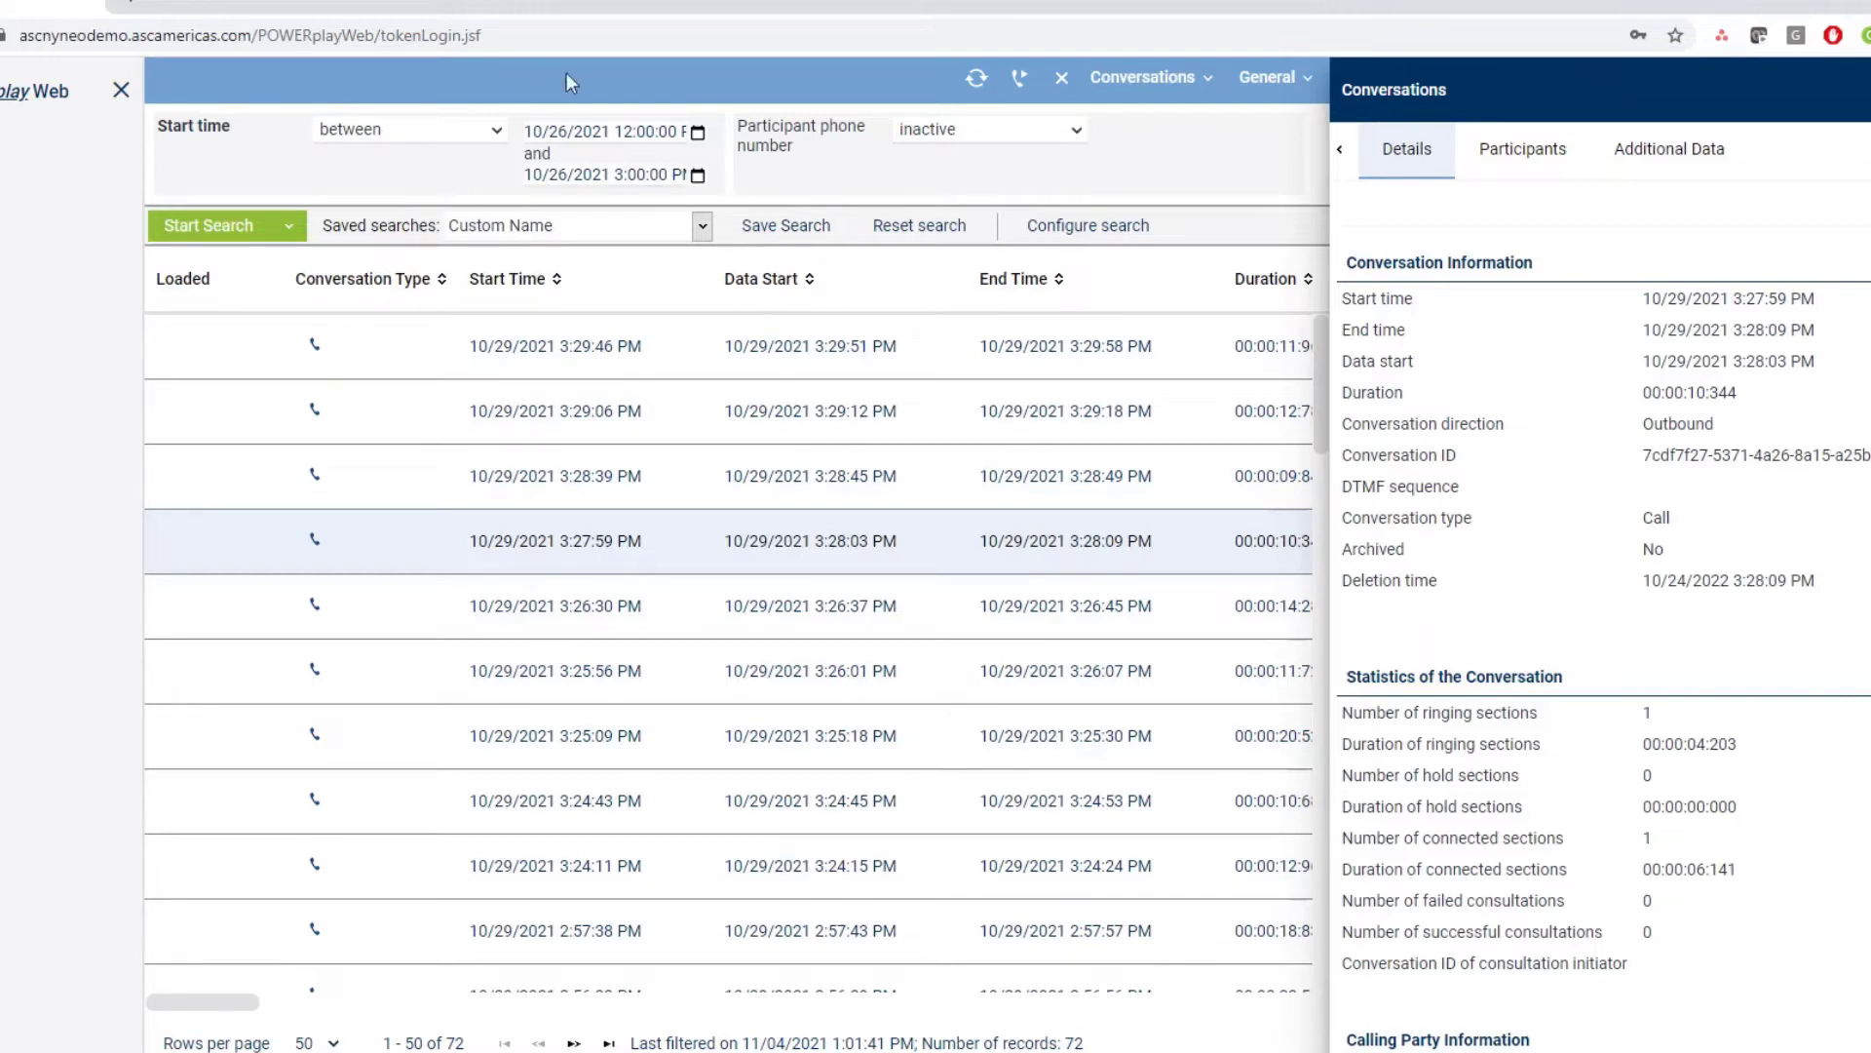
pyautogui.click(629, 130)
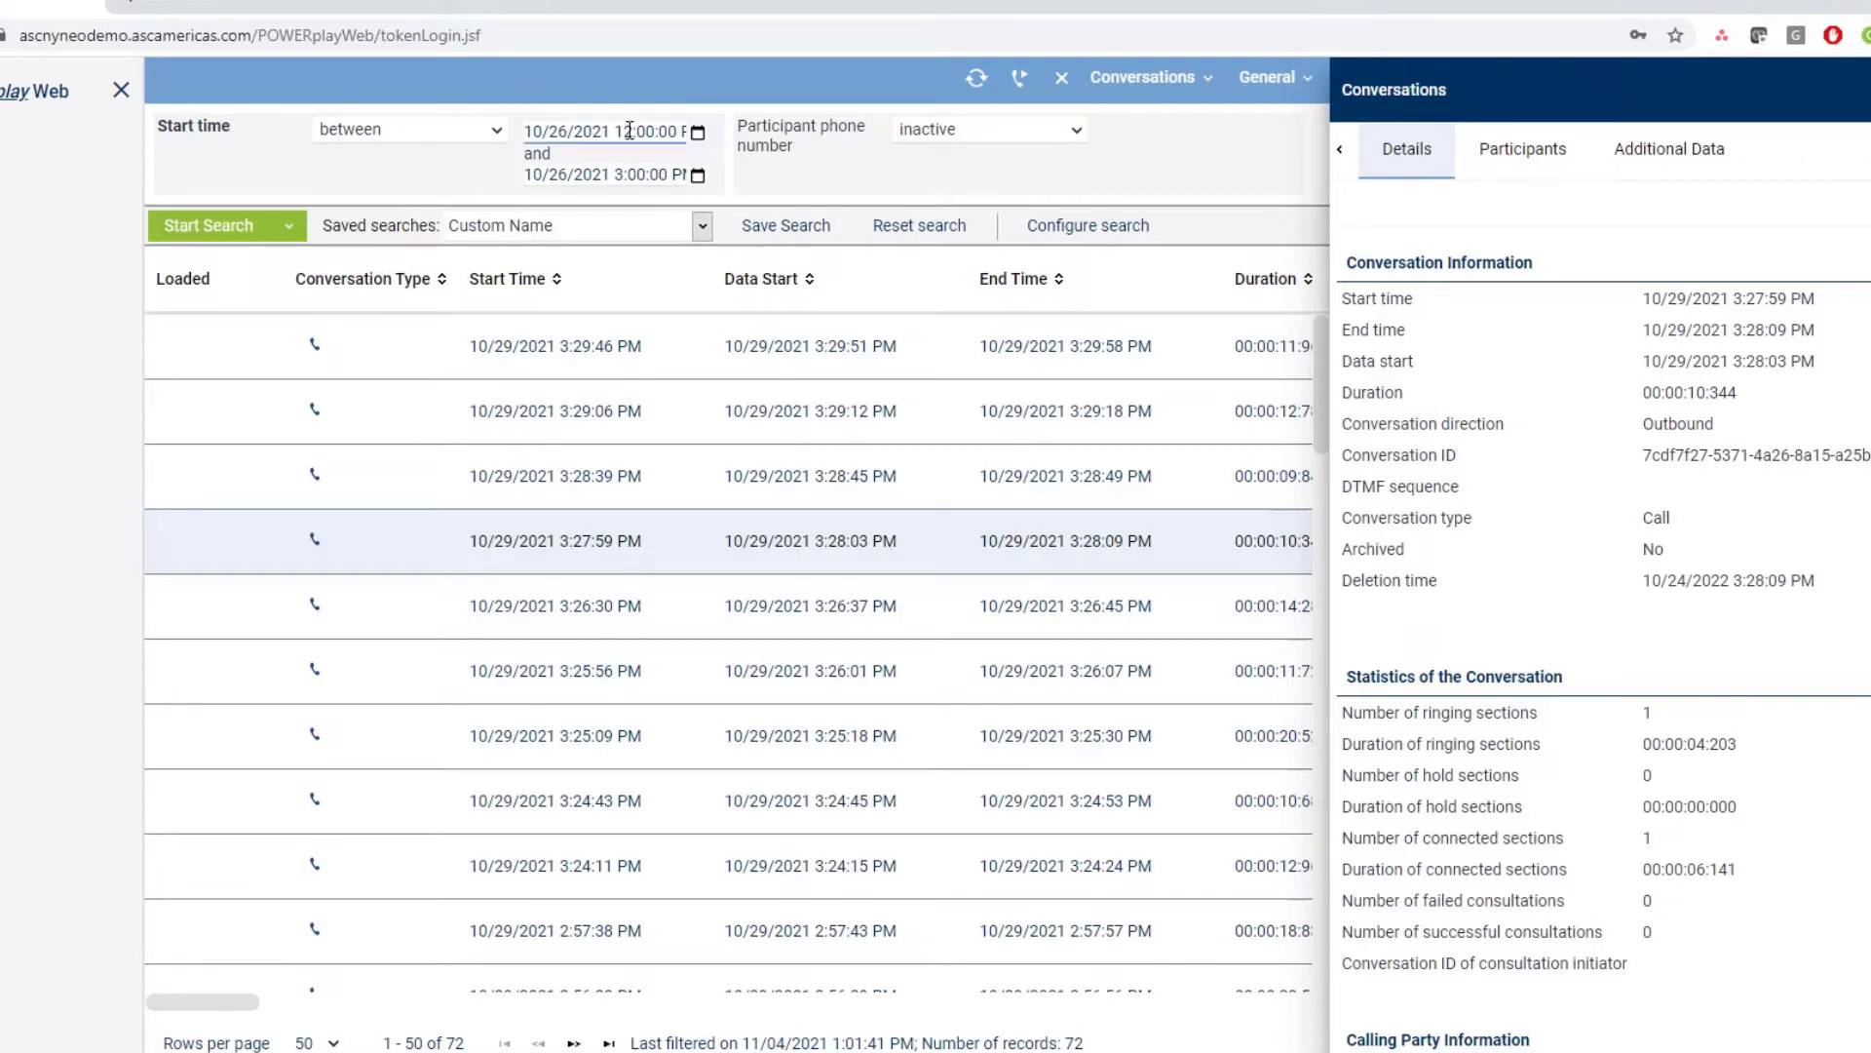
pyautogui.click(699, 131)
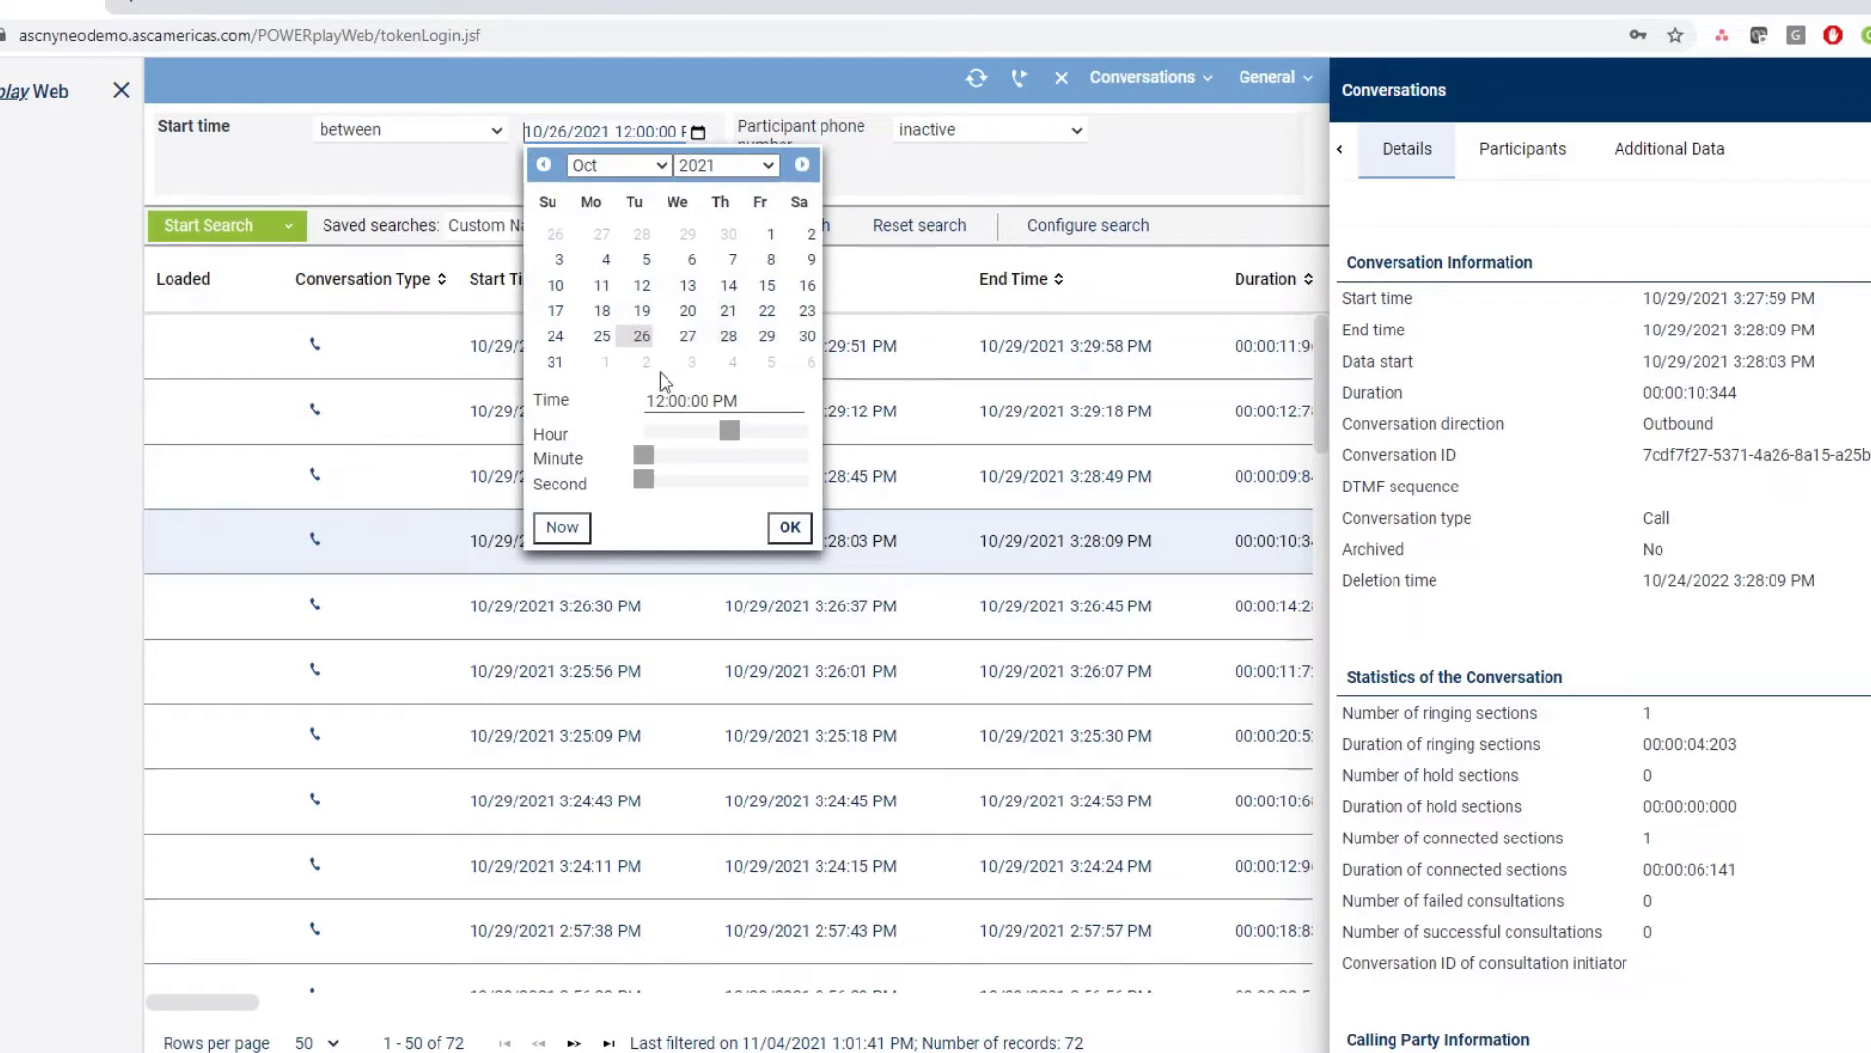
pyautogui.click(789, 528)
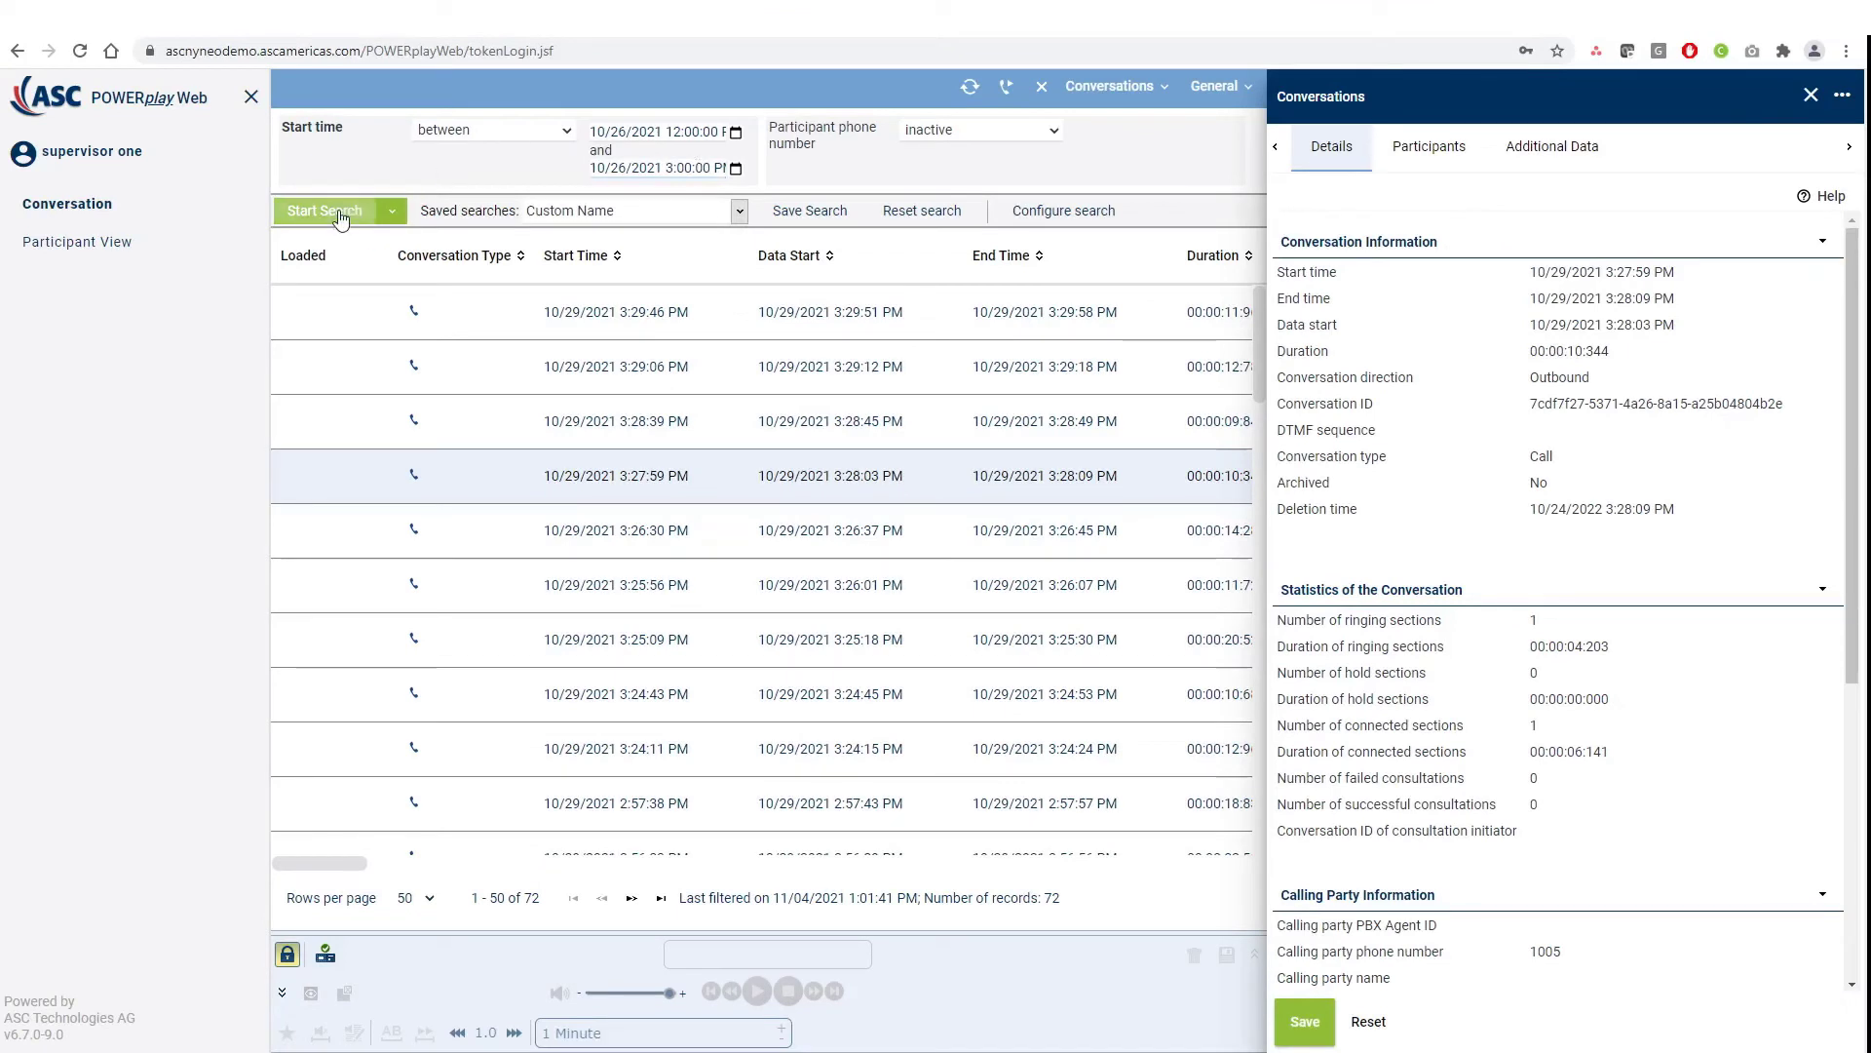
# Run the search and highlight the count of 15 conversations from 10/26/2021
pyautogui.click(340, 217)
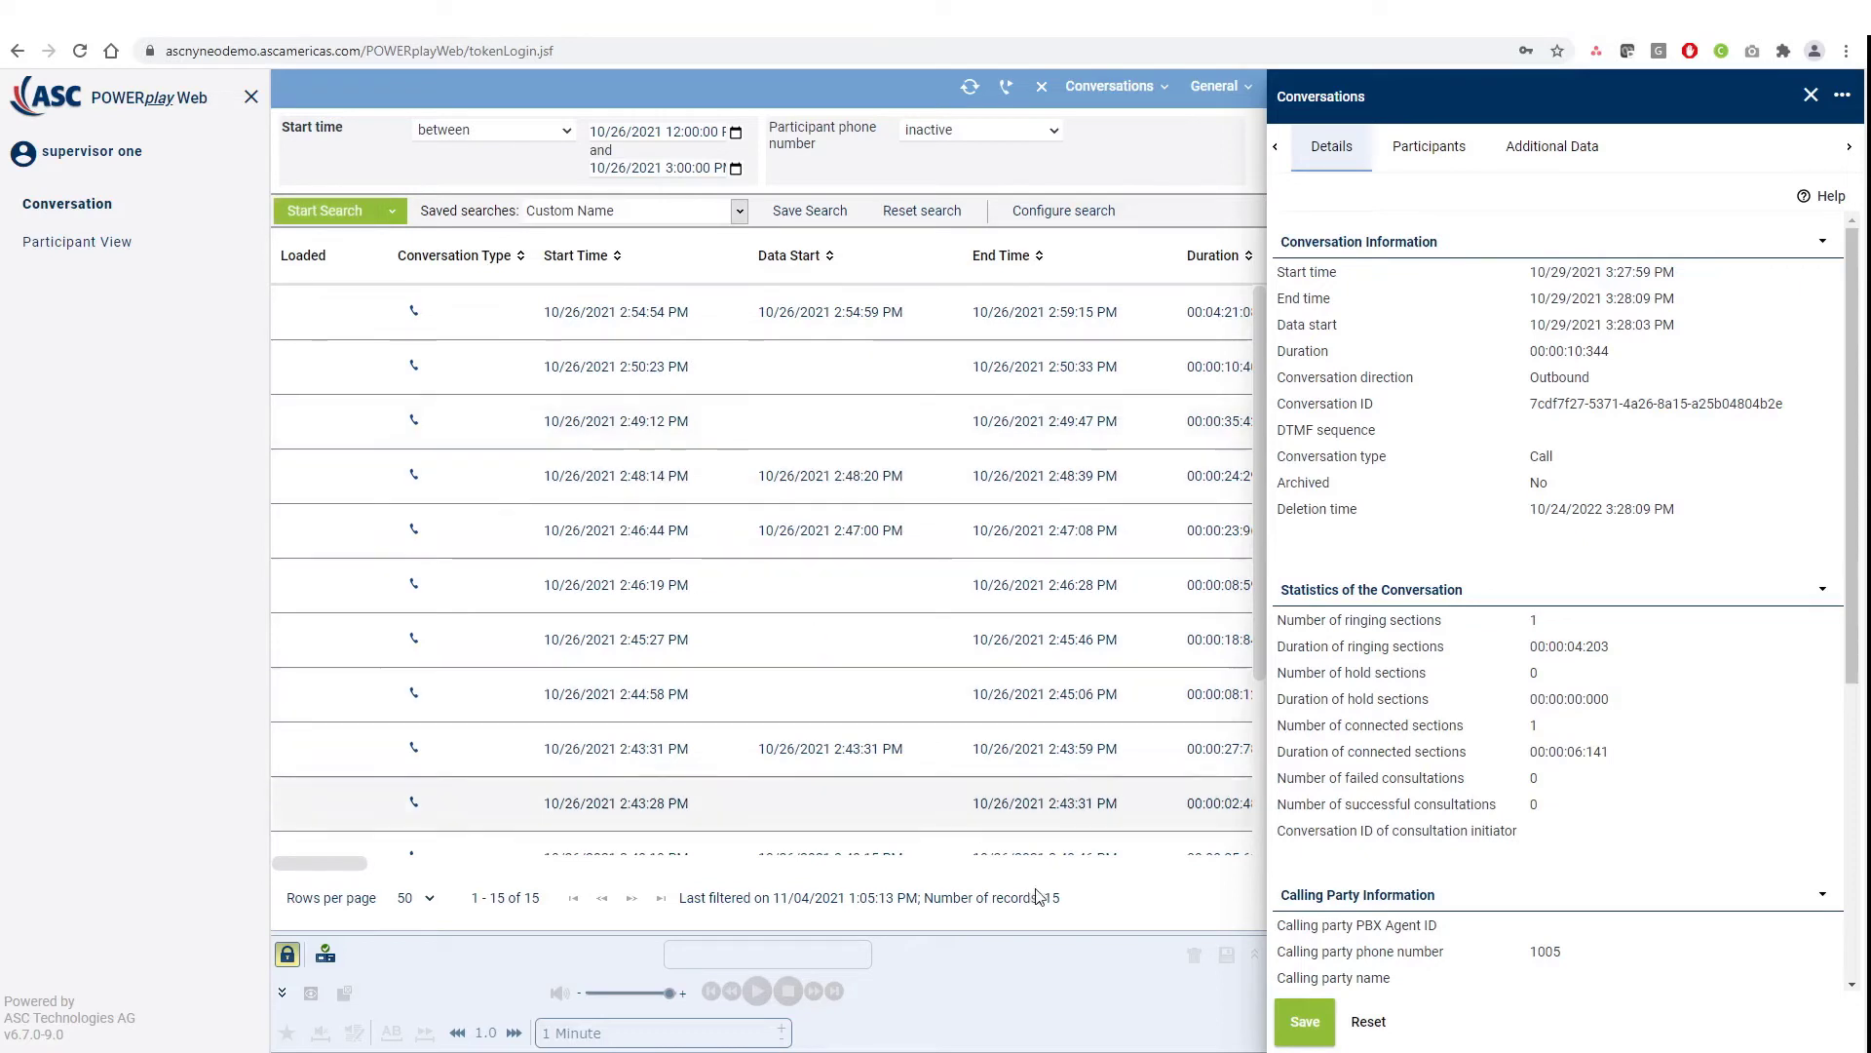
pyautogui.moveTo(1072, 898); pyautogui.dragTo(867, 898)
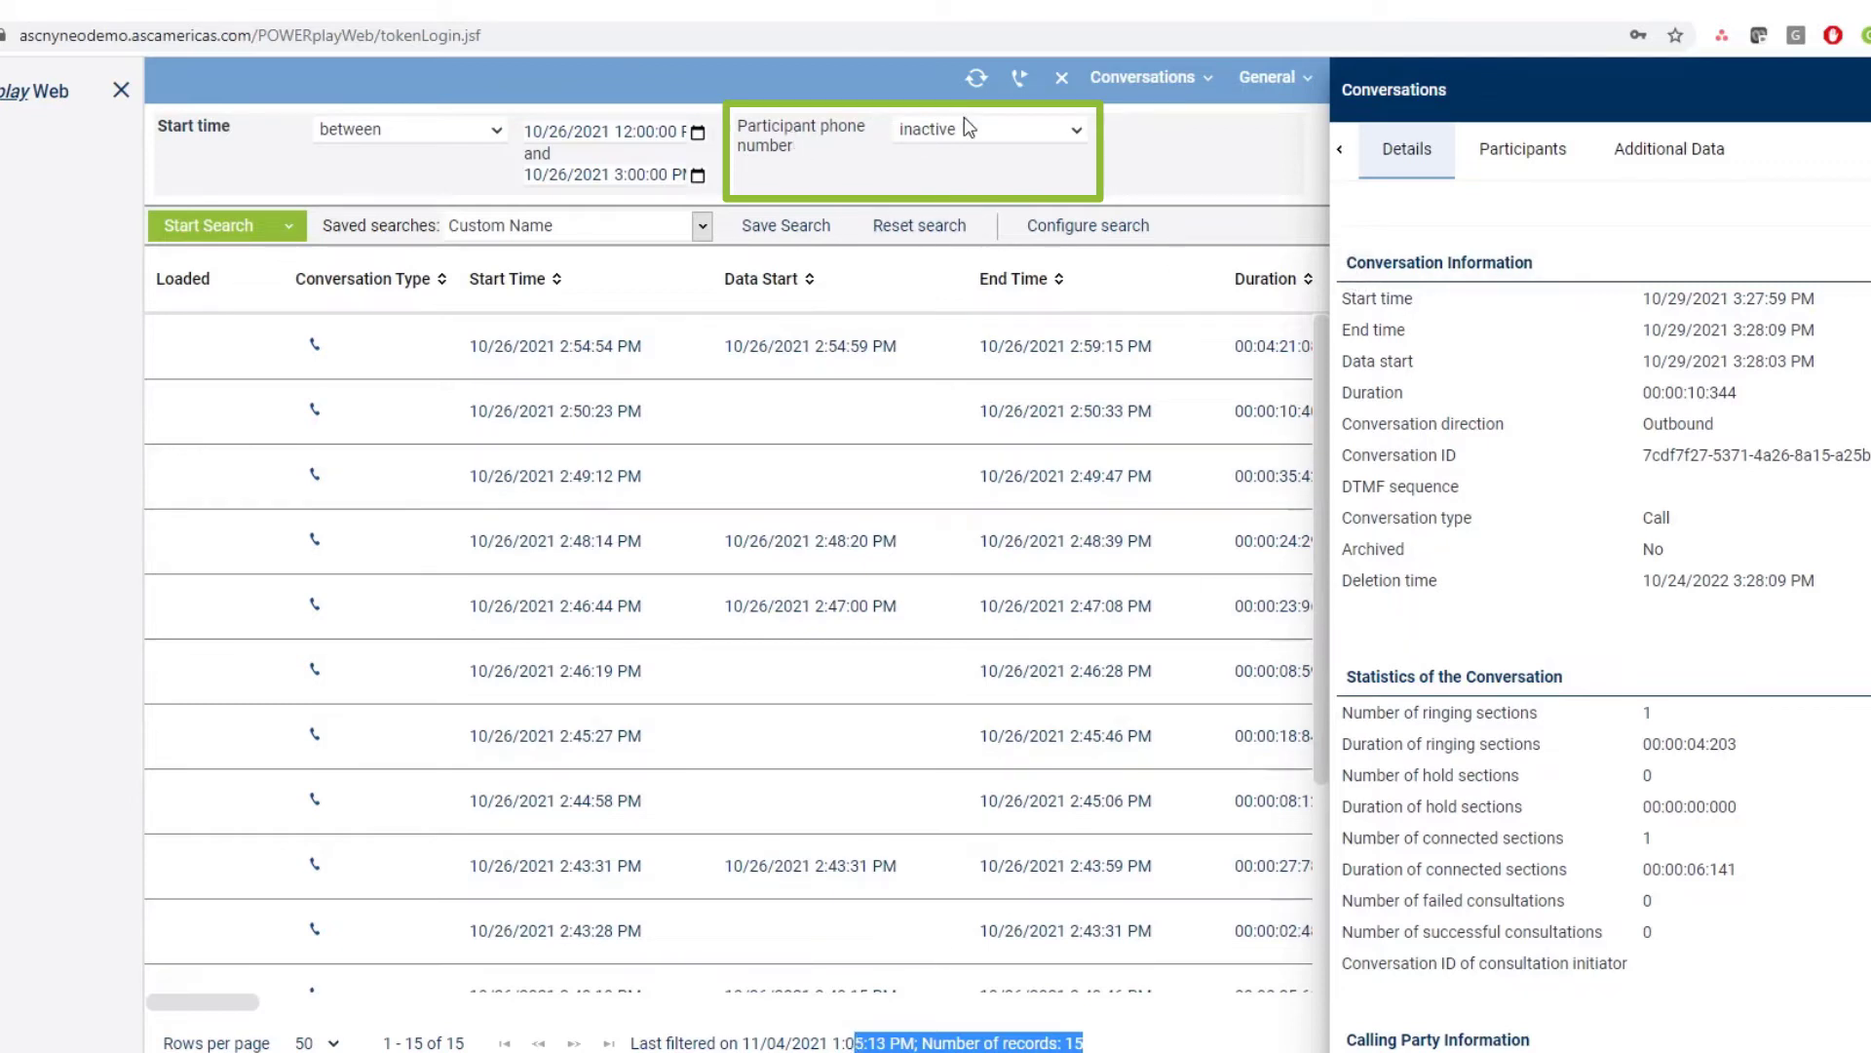
# Set the Participant phone number condition to 'ends with' 4454
pyautogui.click(1026, 130)
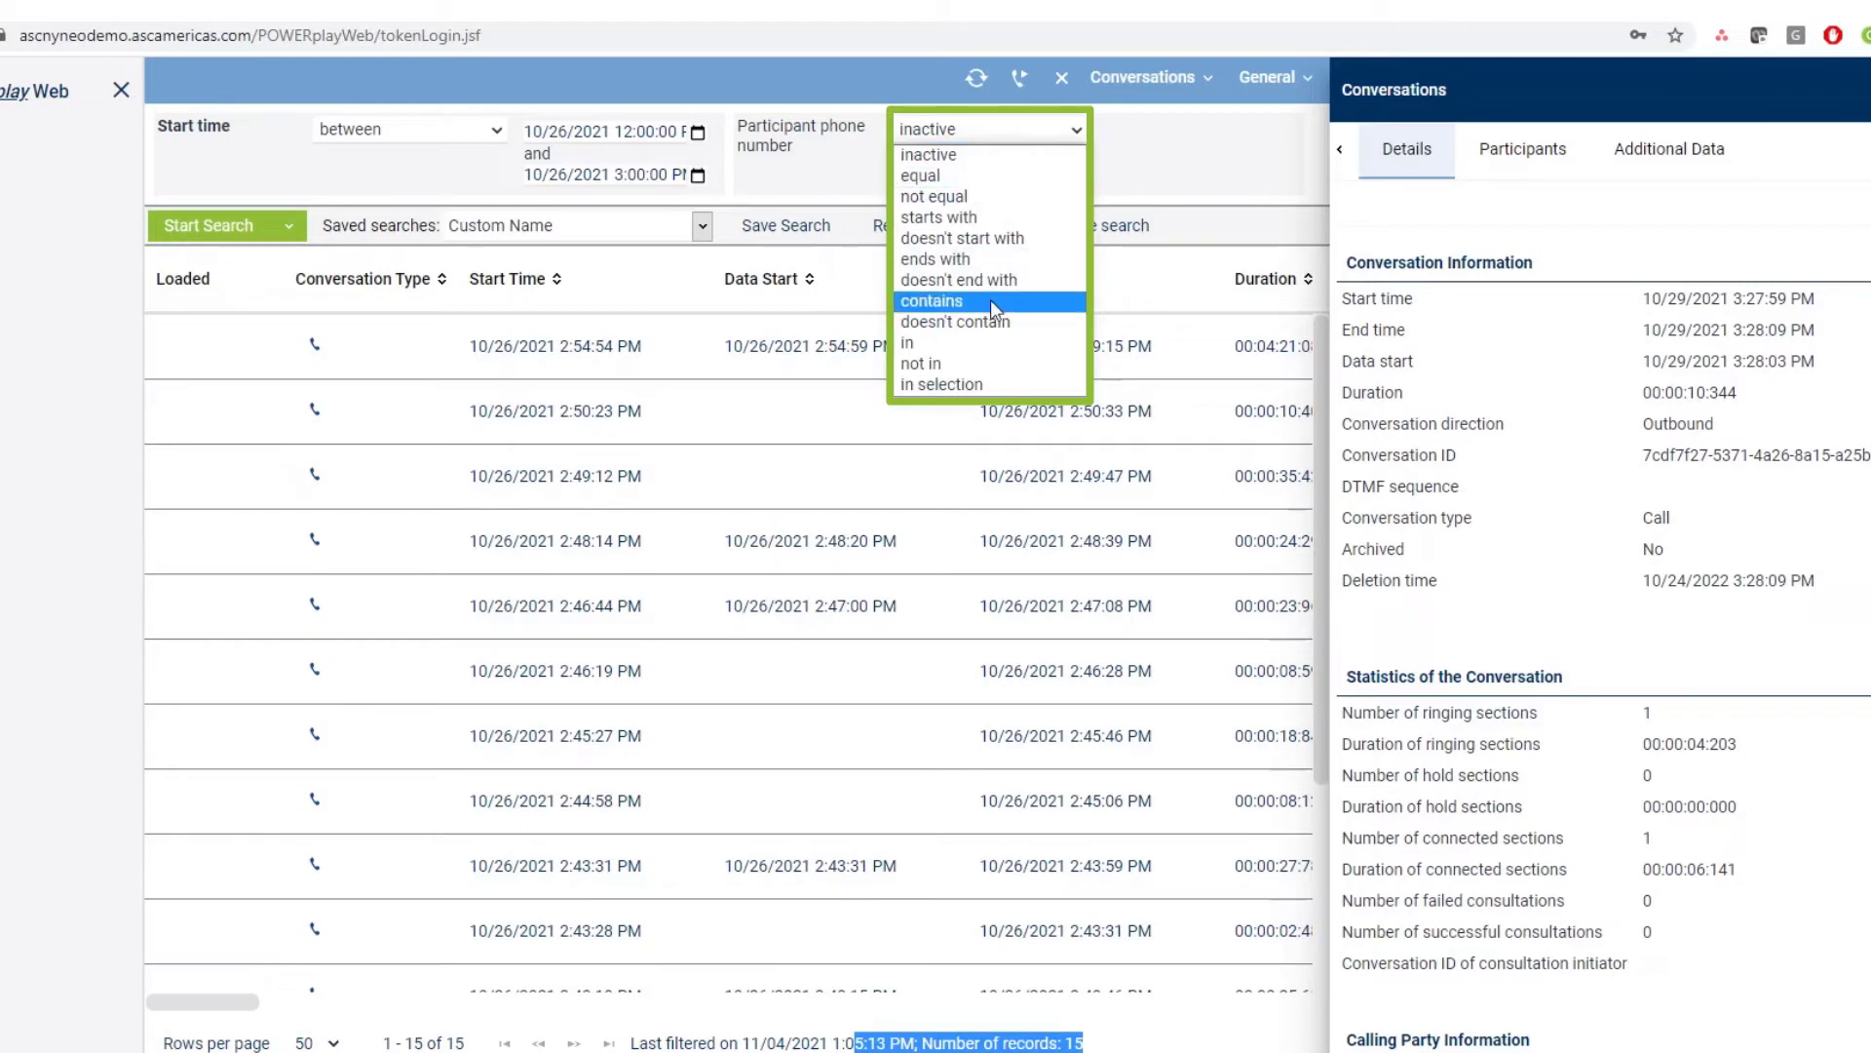
pyautogui.click(993, 259)
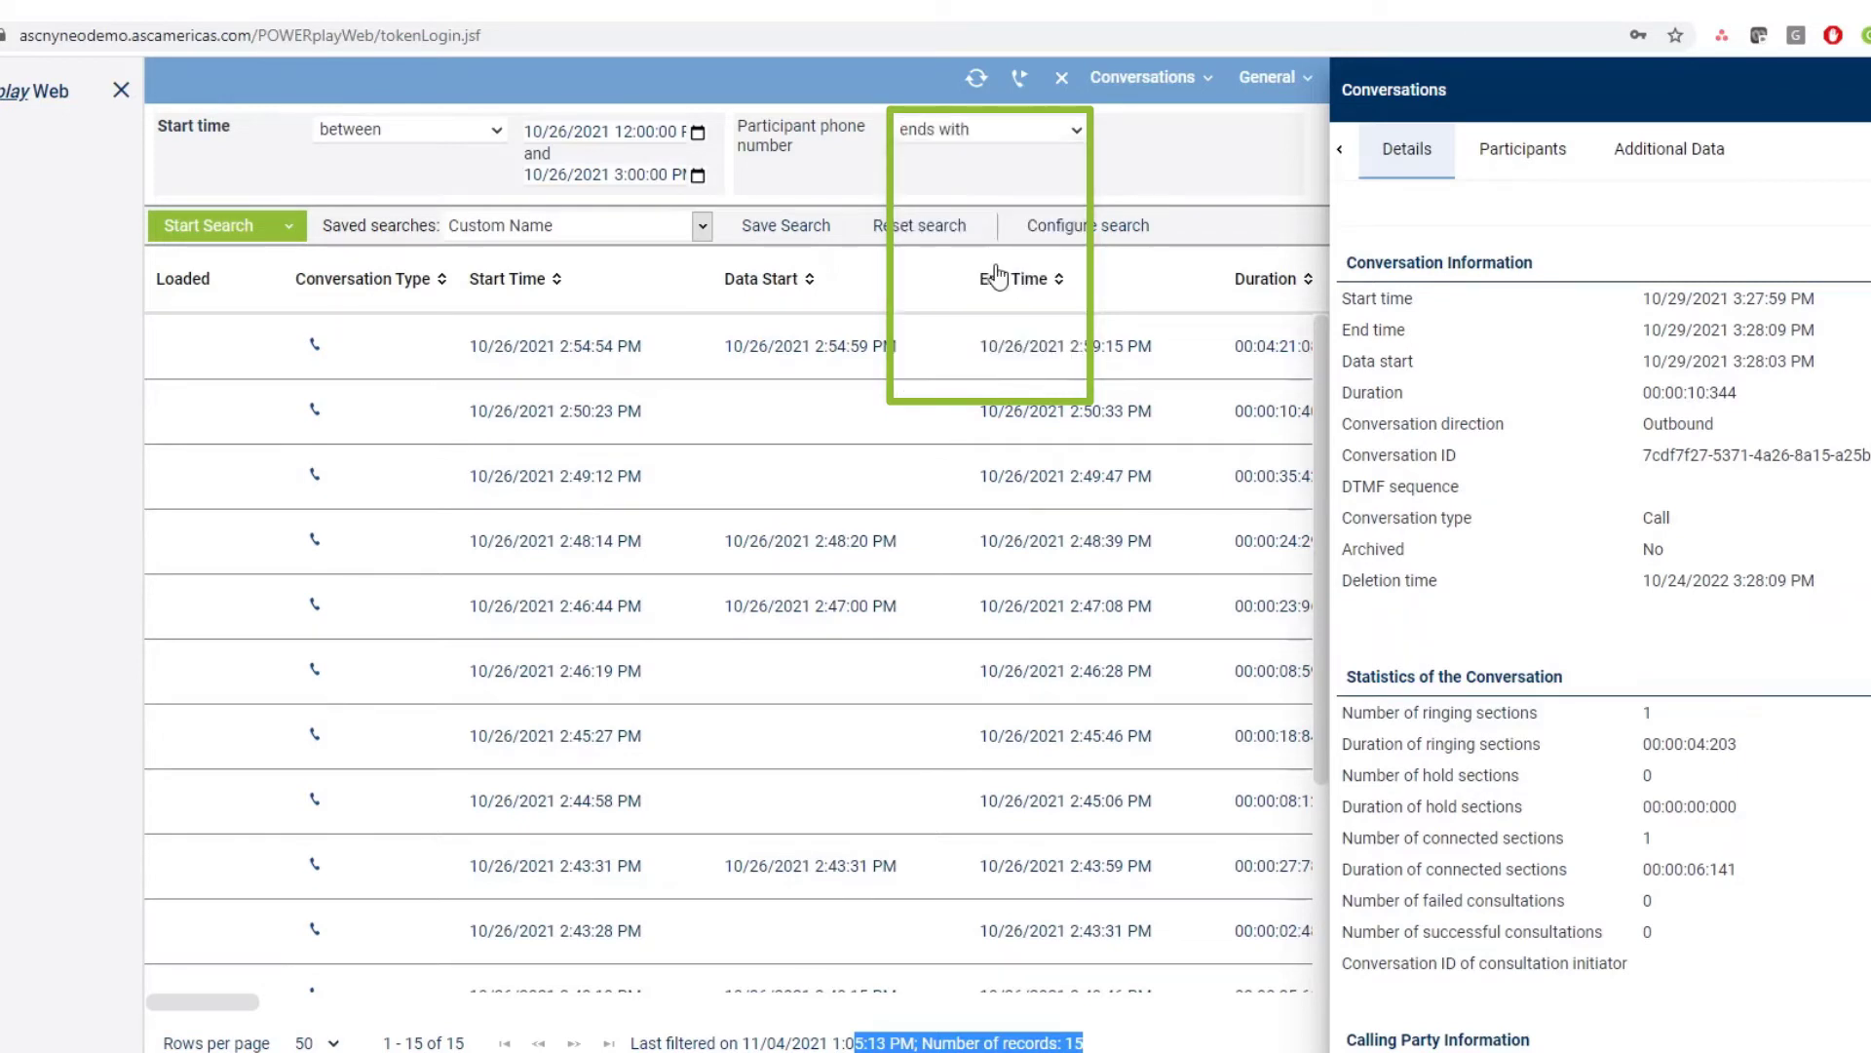
pyautogui.write('4454')
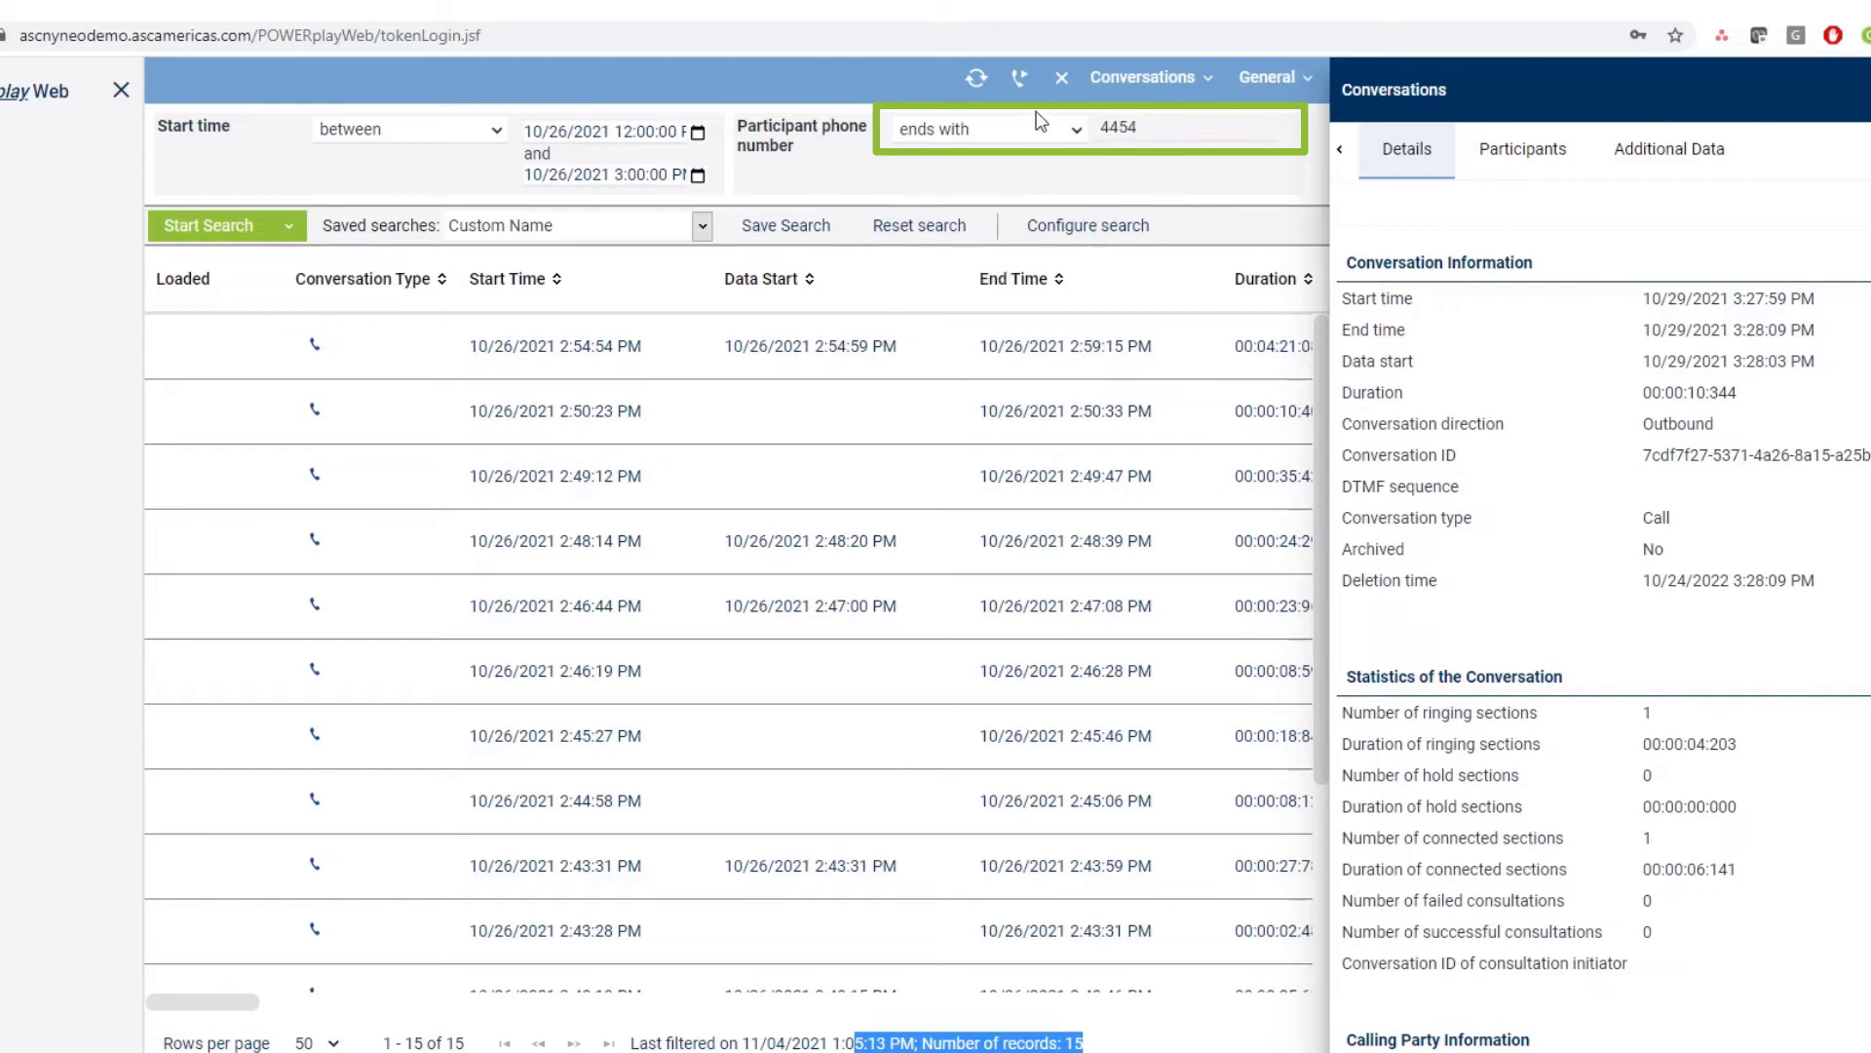
pyautogui.click(1153, 127)
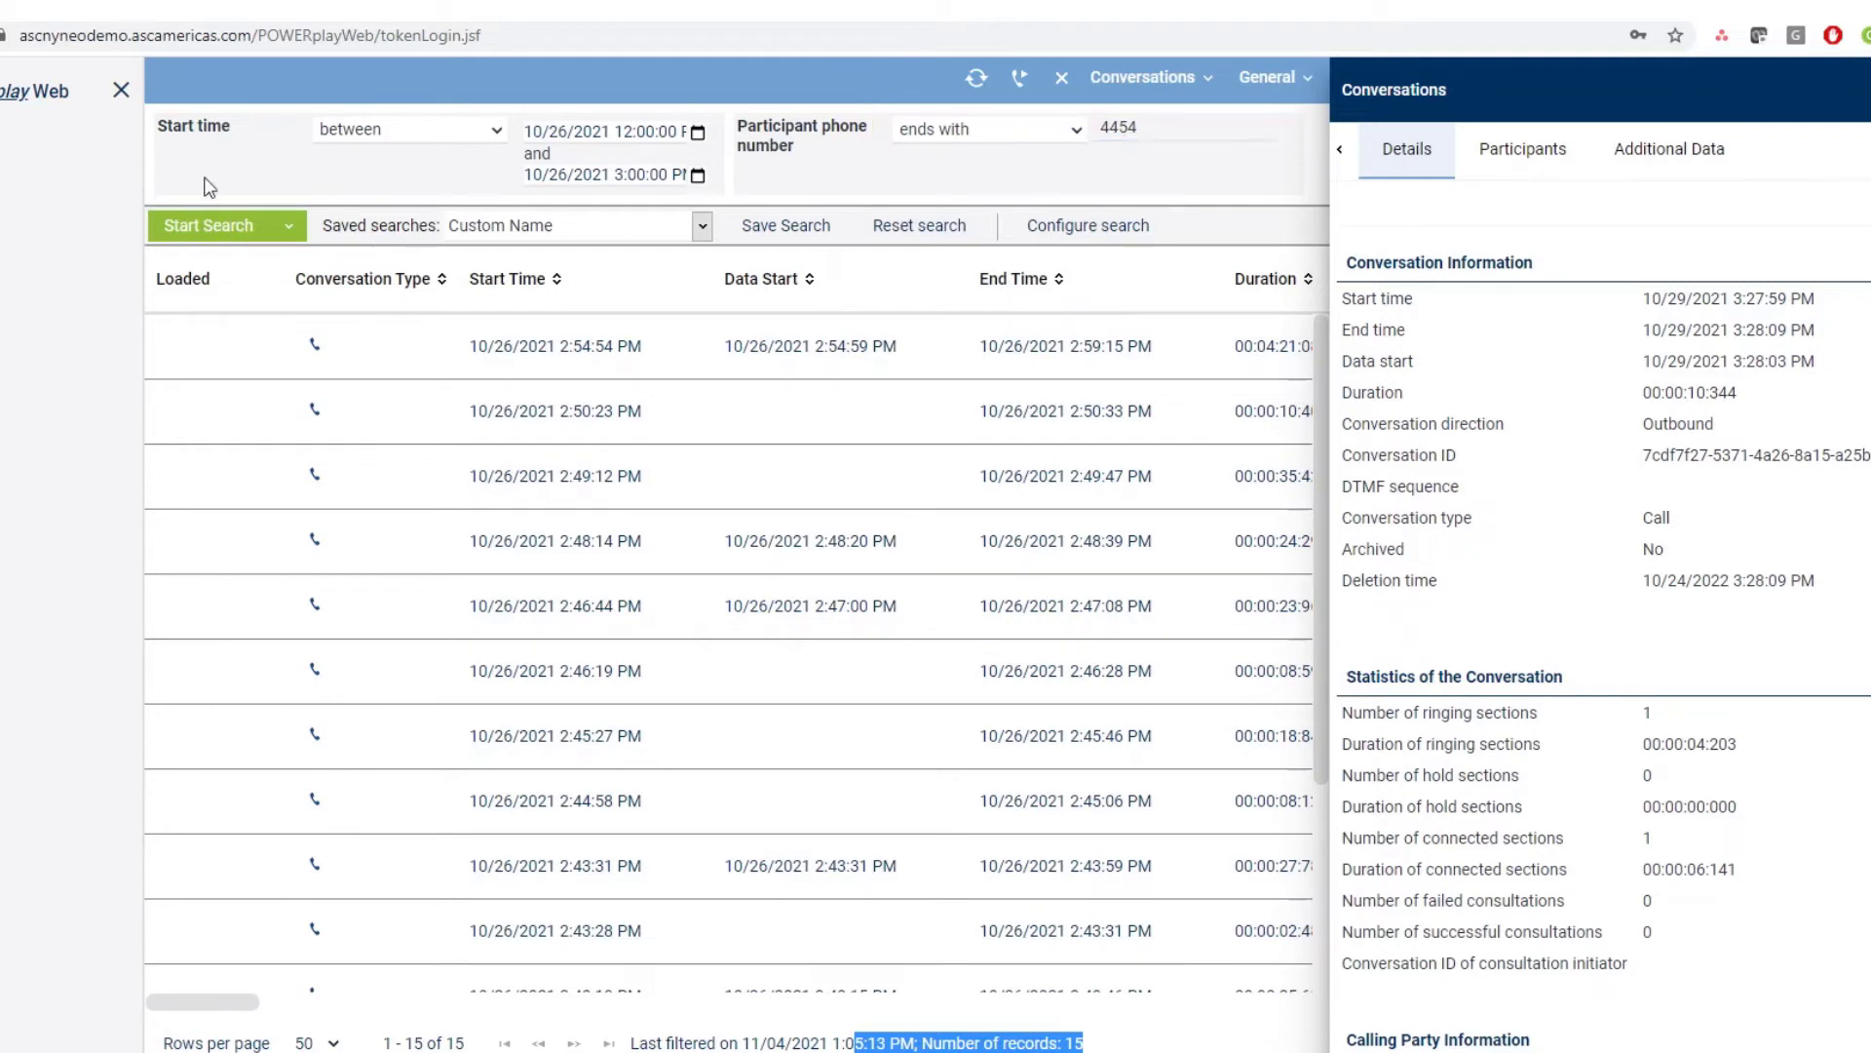
# Run the search to list the 4 calls ending in 4454, then review the criteria
pyautogui.click(199, 230)
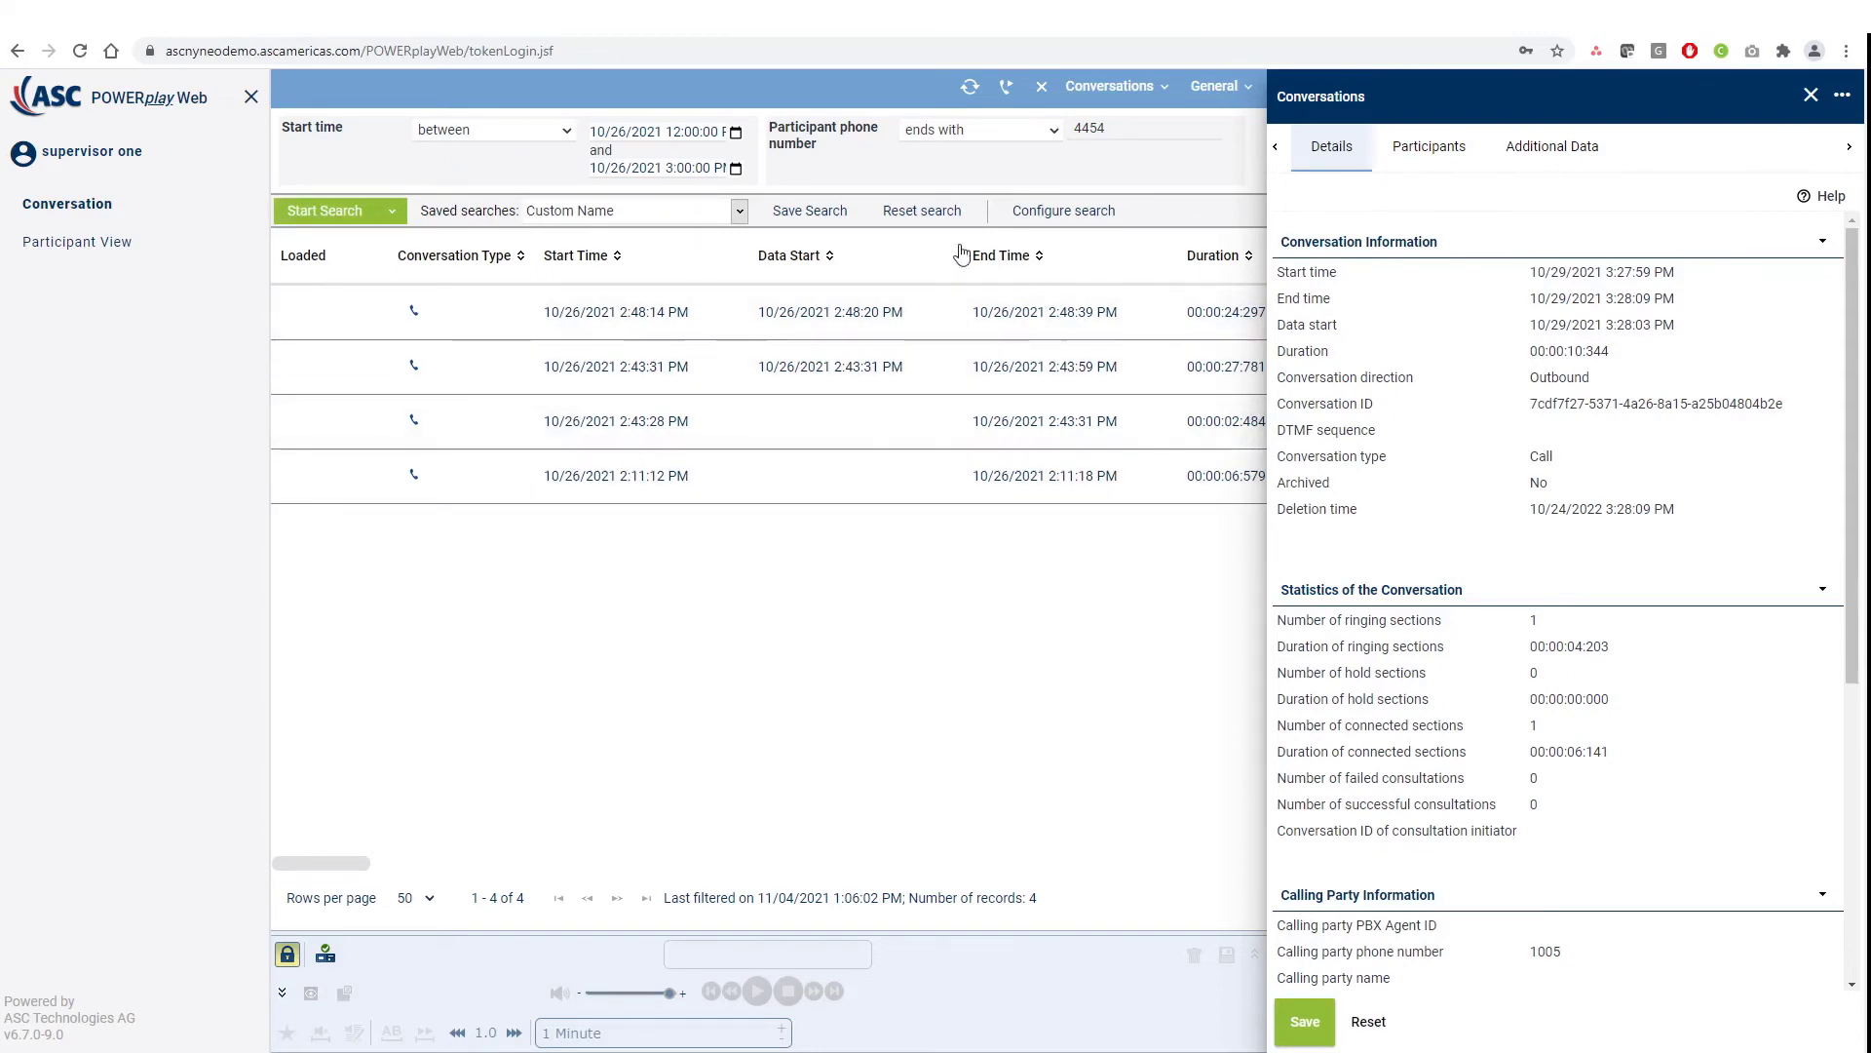
pyautogui.click(1055, 212)
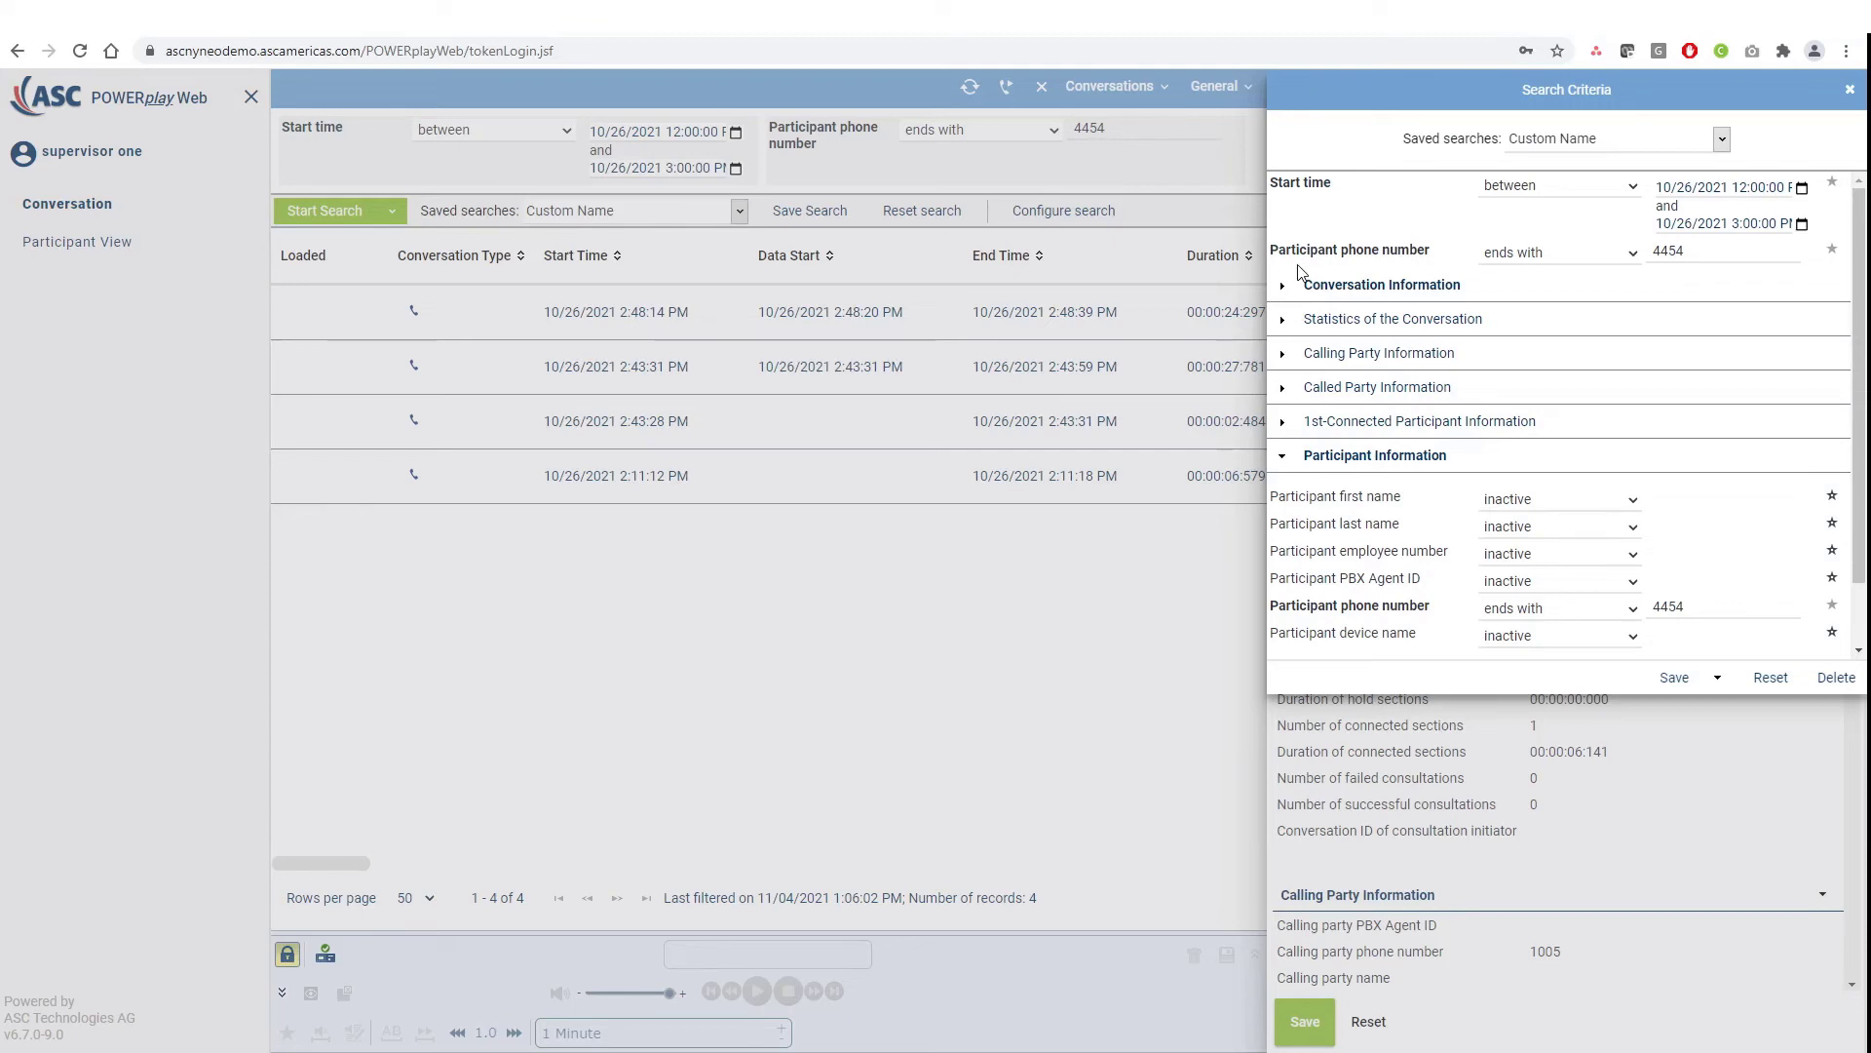
pyautogui.click(1849, 90)
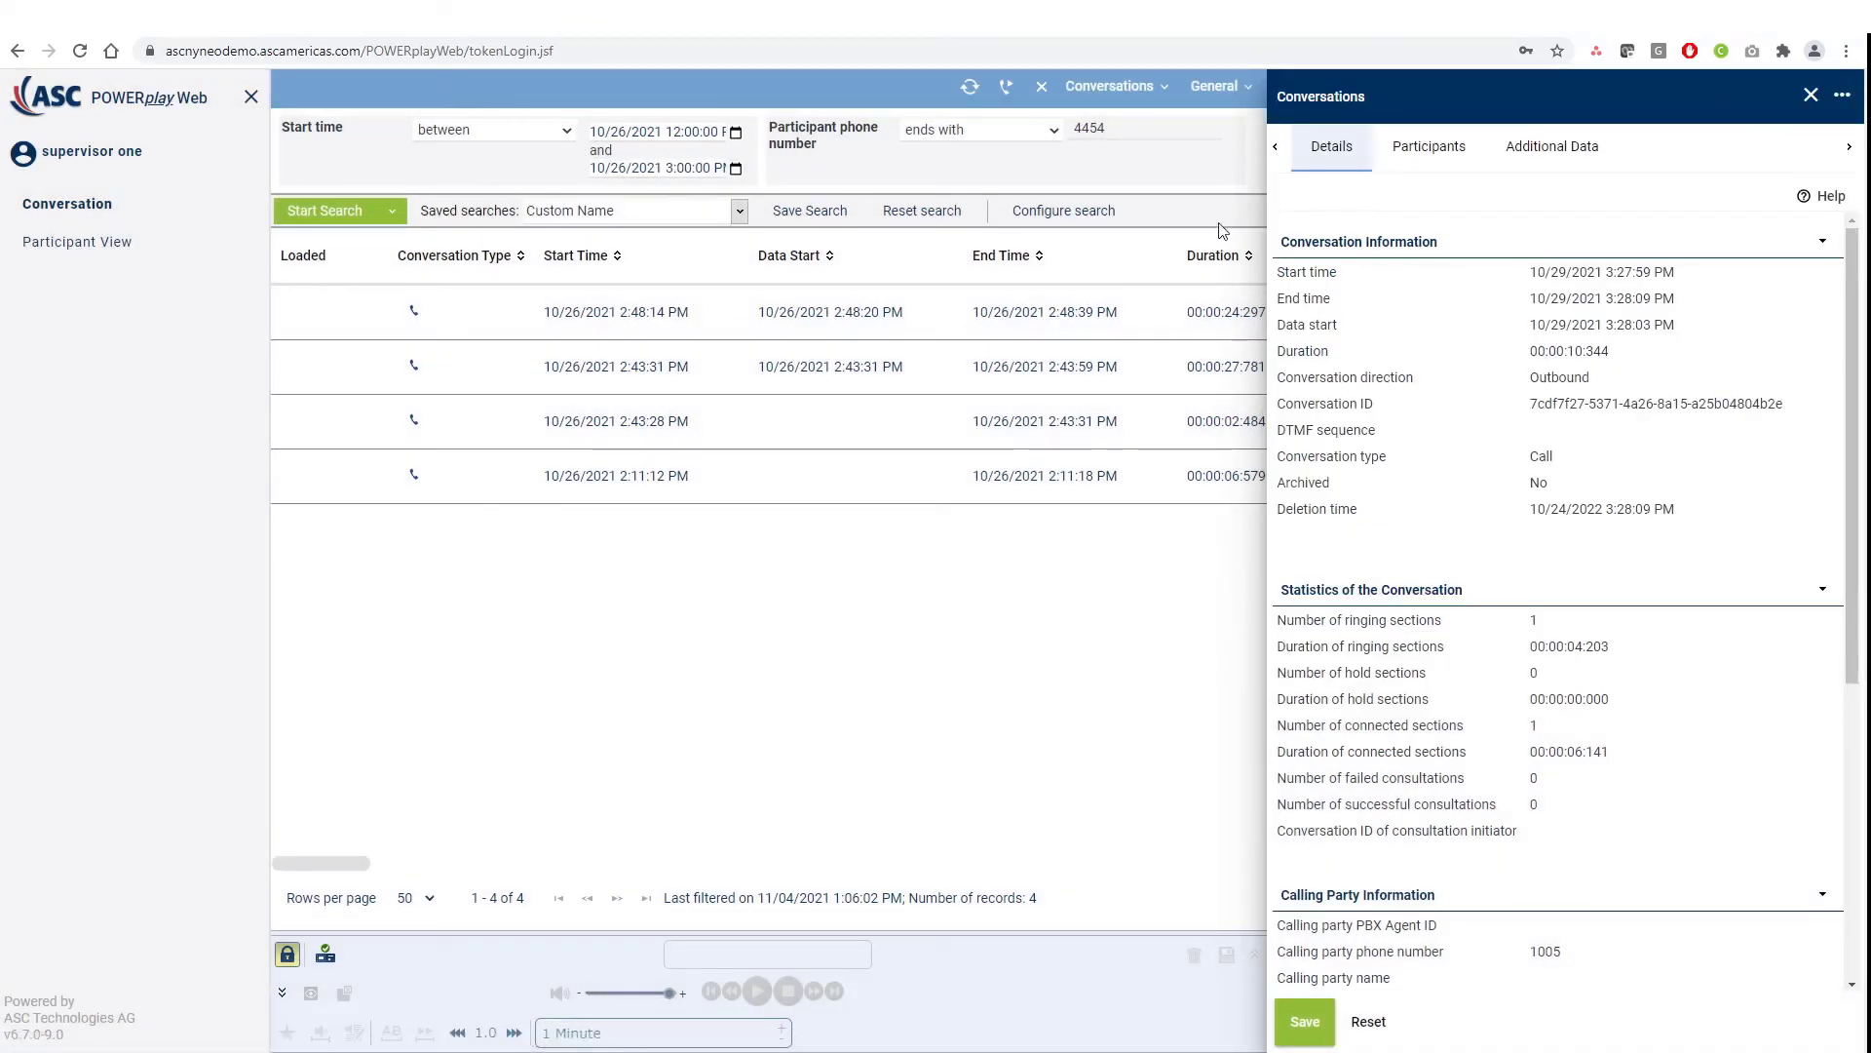
# Load the 10/26/2021 2:48:14 PM call for replay, then return to its details beside the list
pyautogui.doubleClick(687, 333)
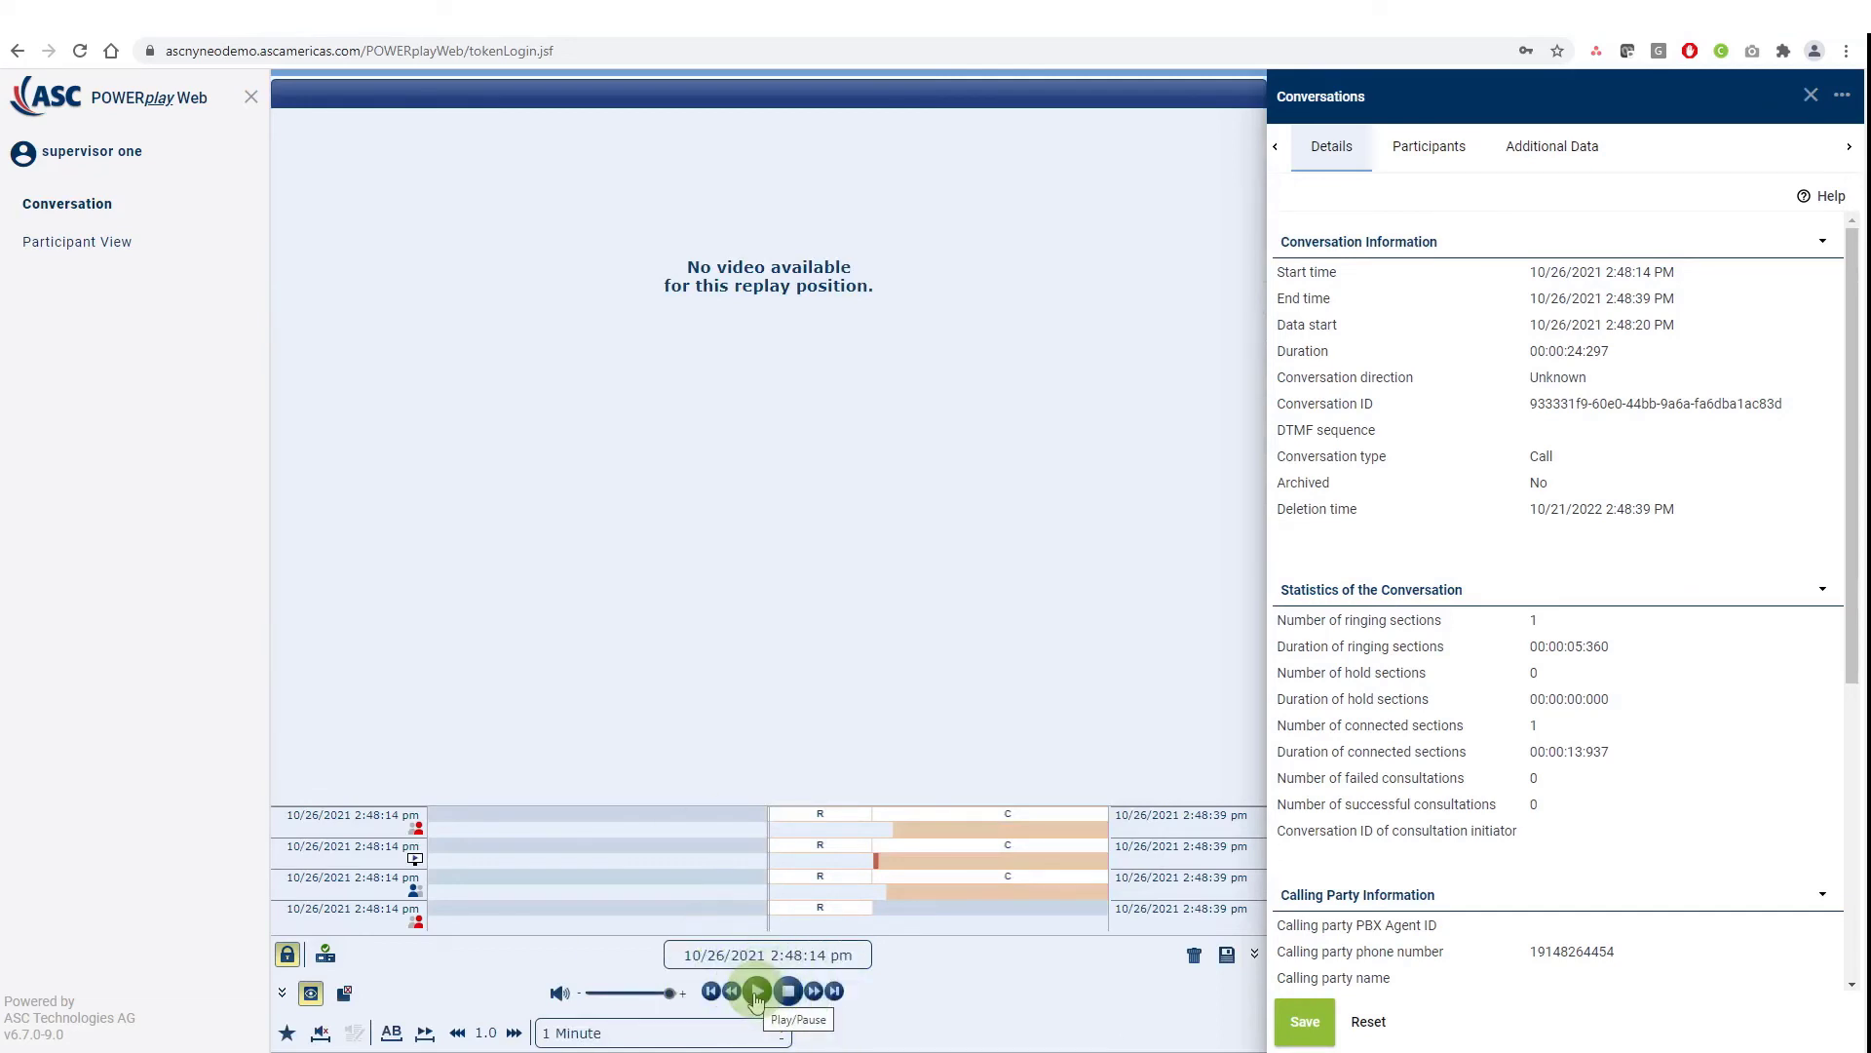
pyautogui.click(1195, 955)
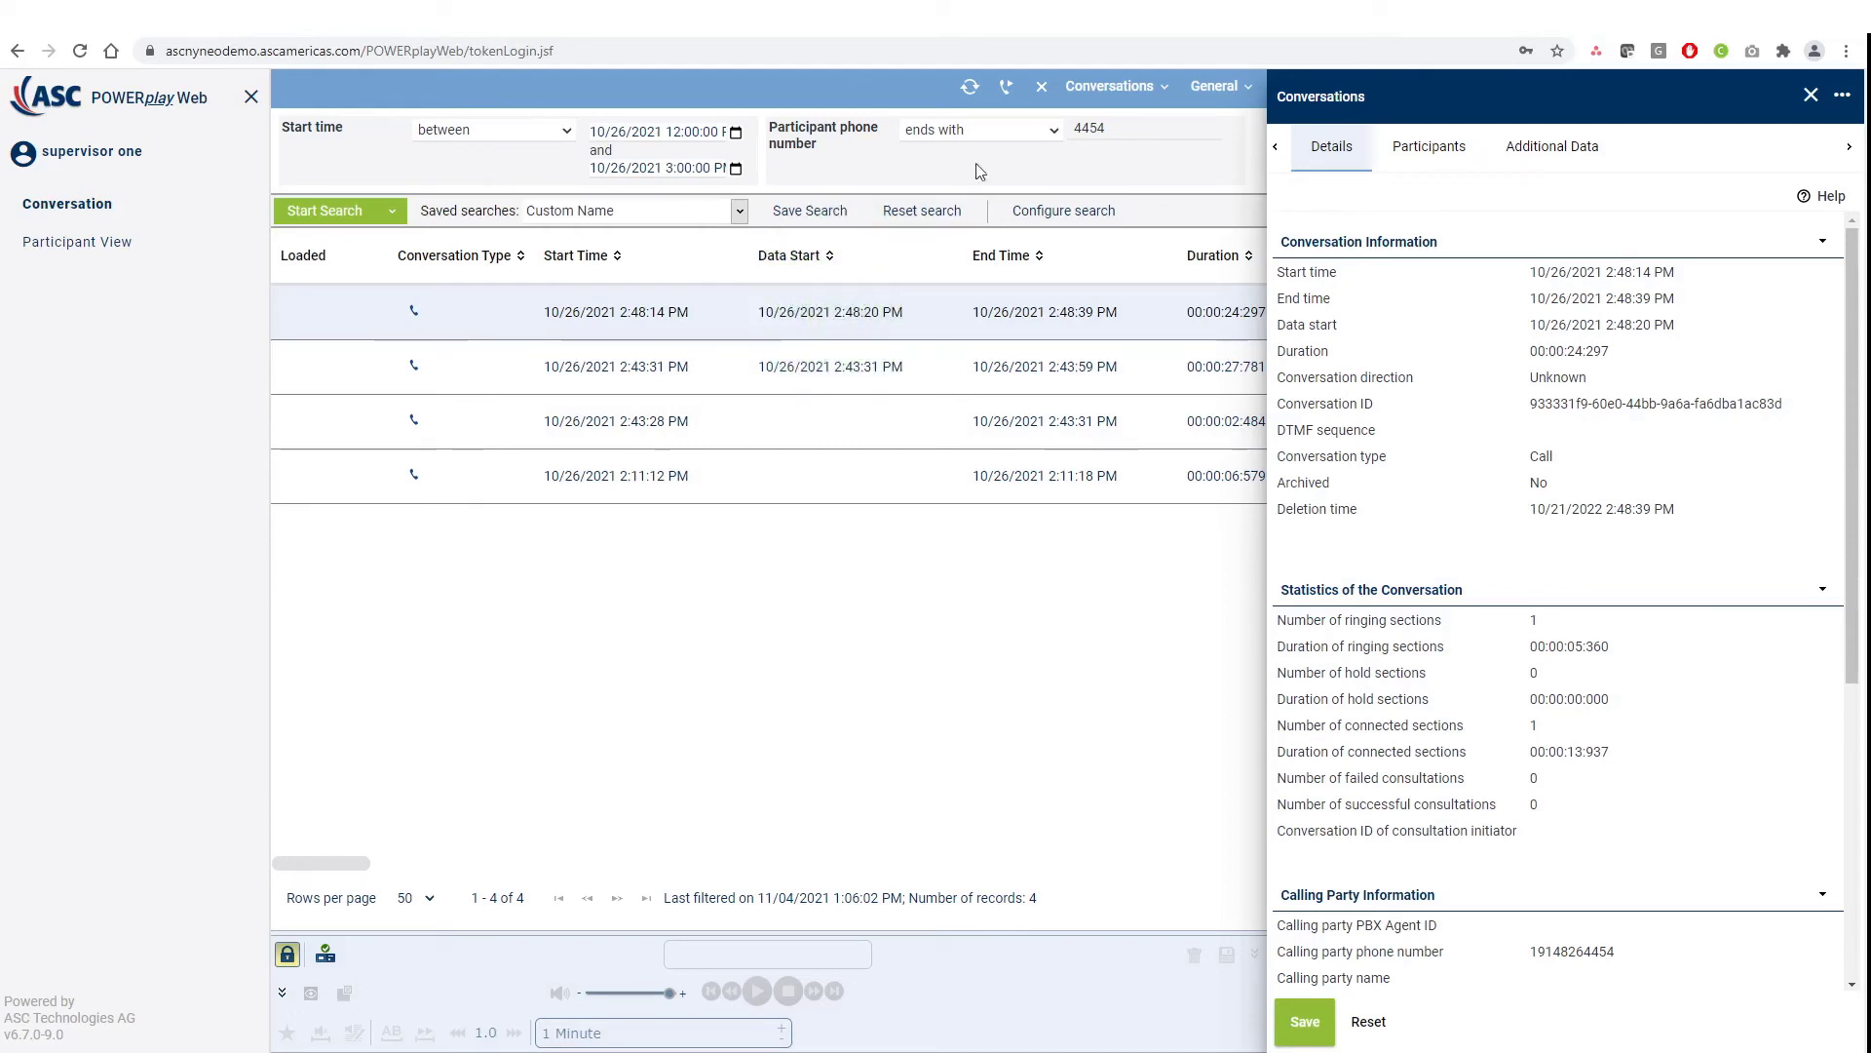
pyautogui.click(1007, 90)
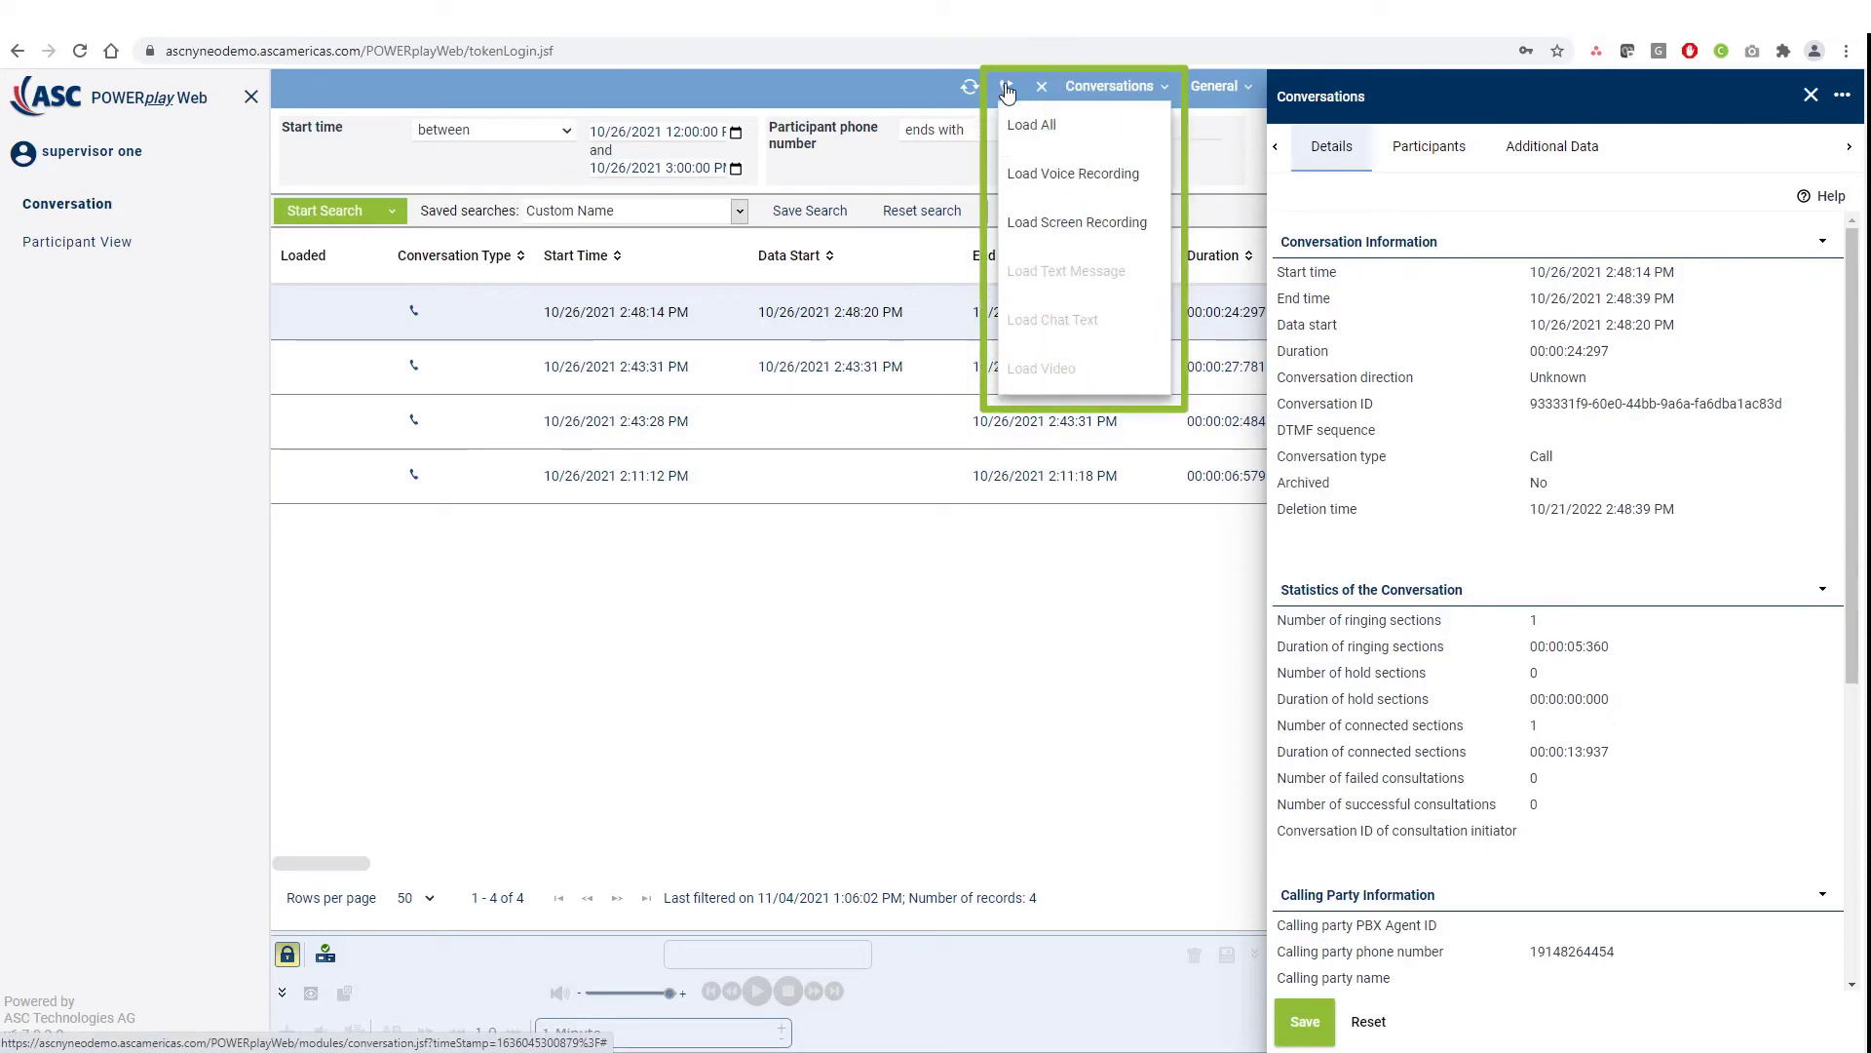
pyautogui.click(1024, 129)
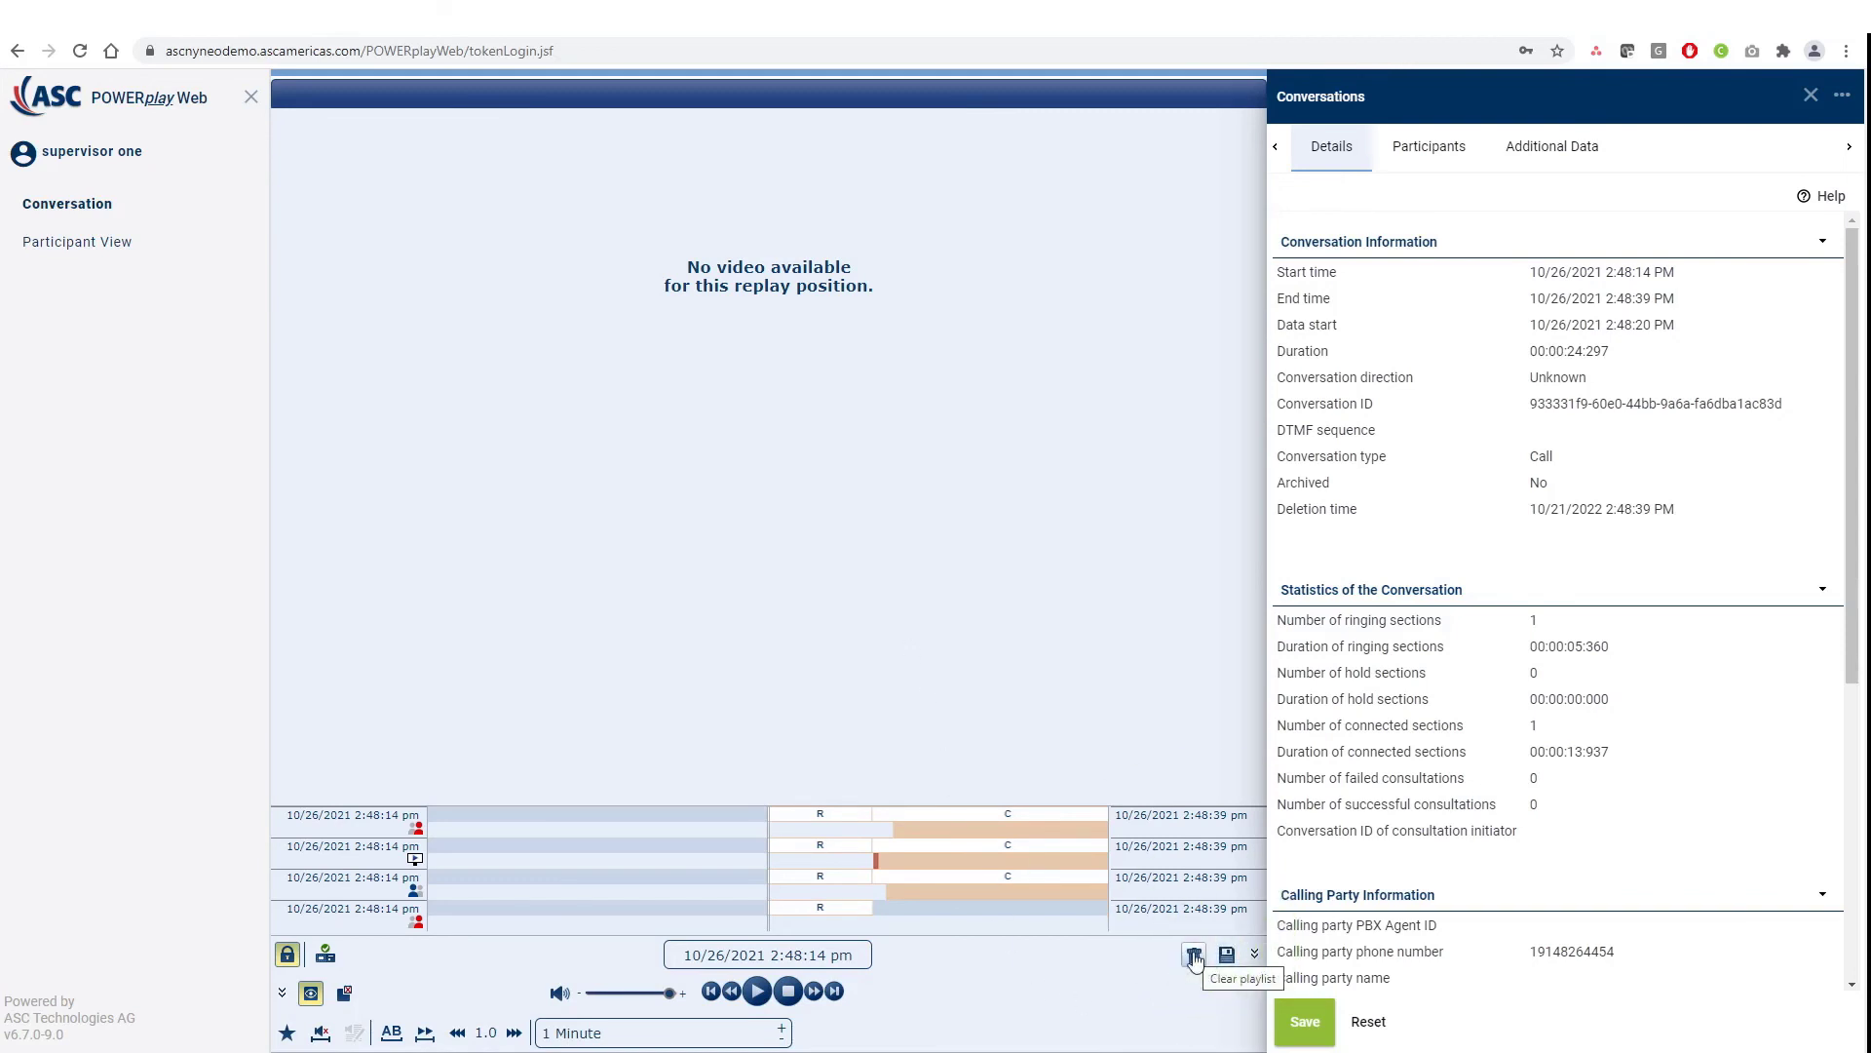
pyautogui.click(1195, 960)
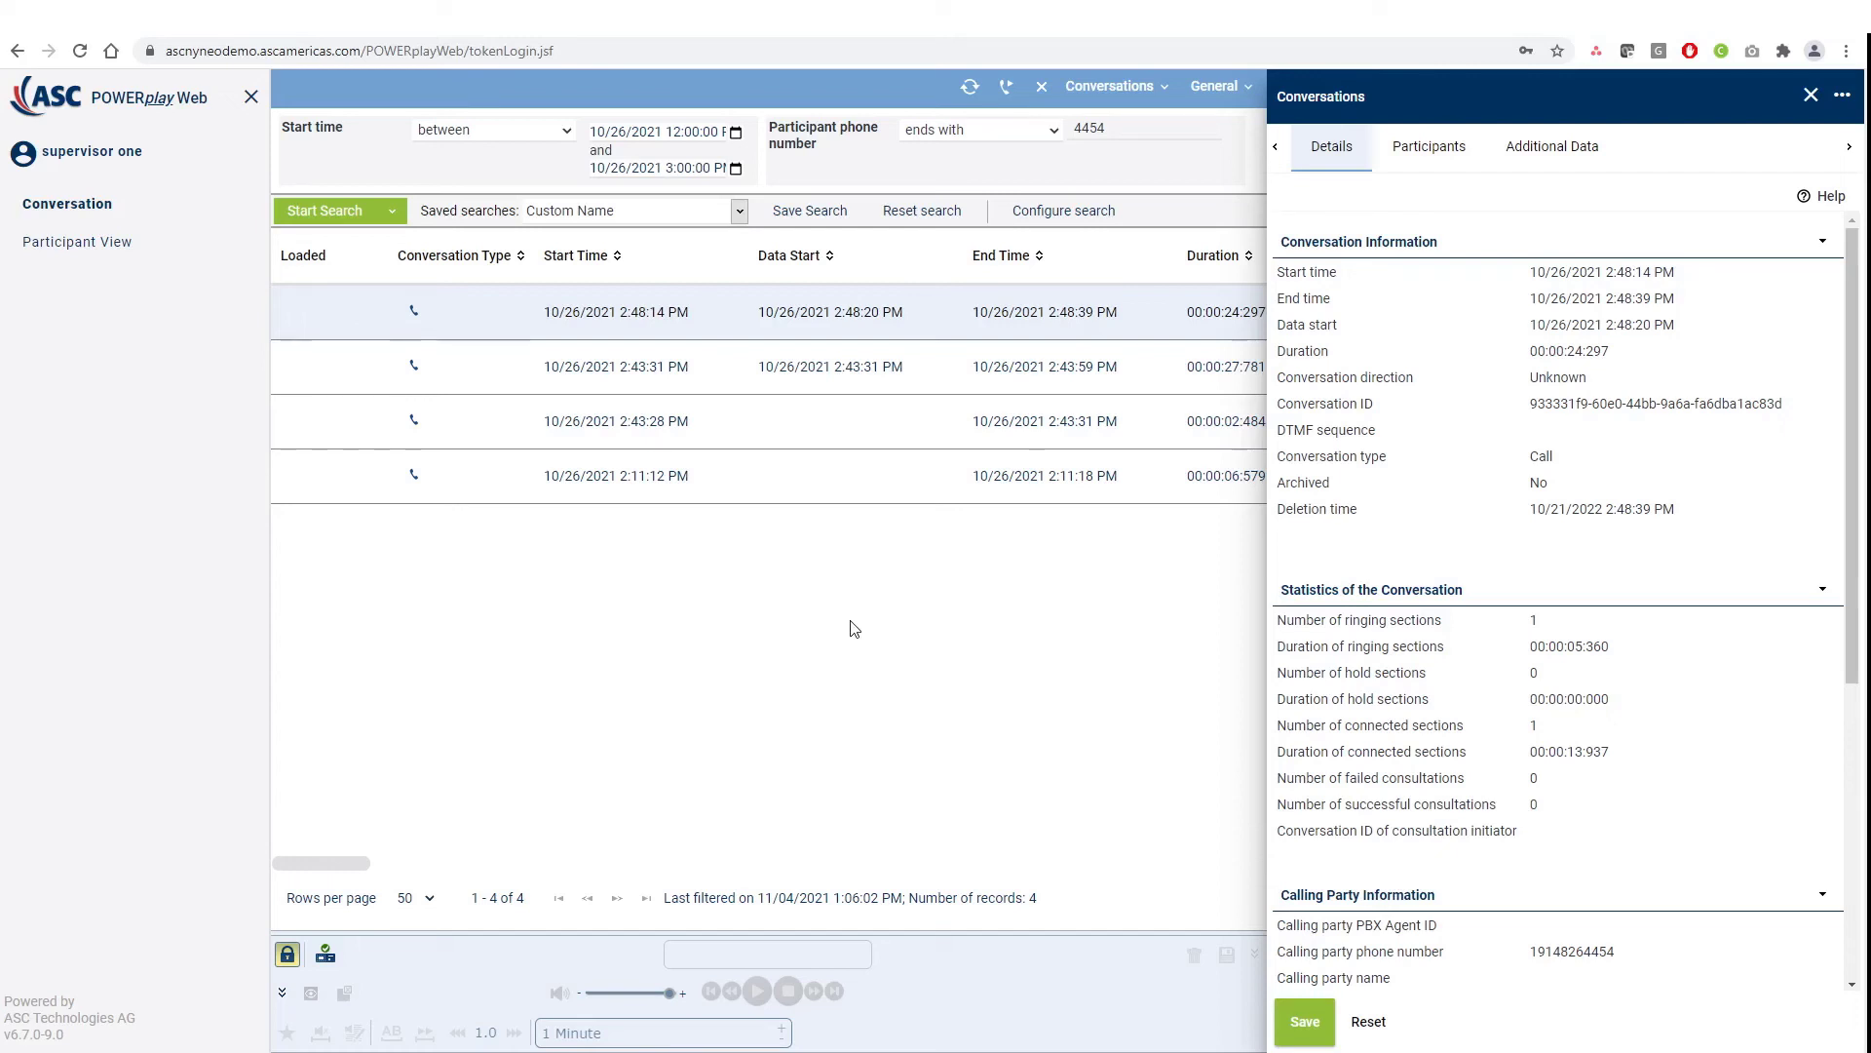
# Show the Conversations menu with Export, Repeat last conversation, Litigation Hold and Export as CSV
pyautogui.click(1146, 89)
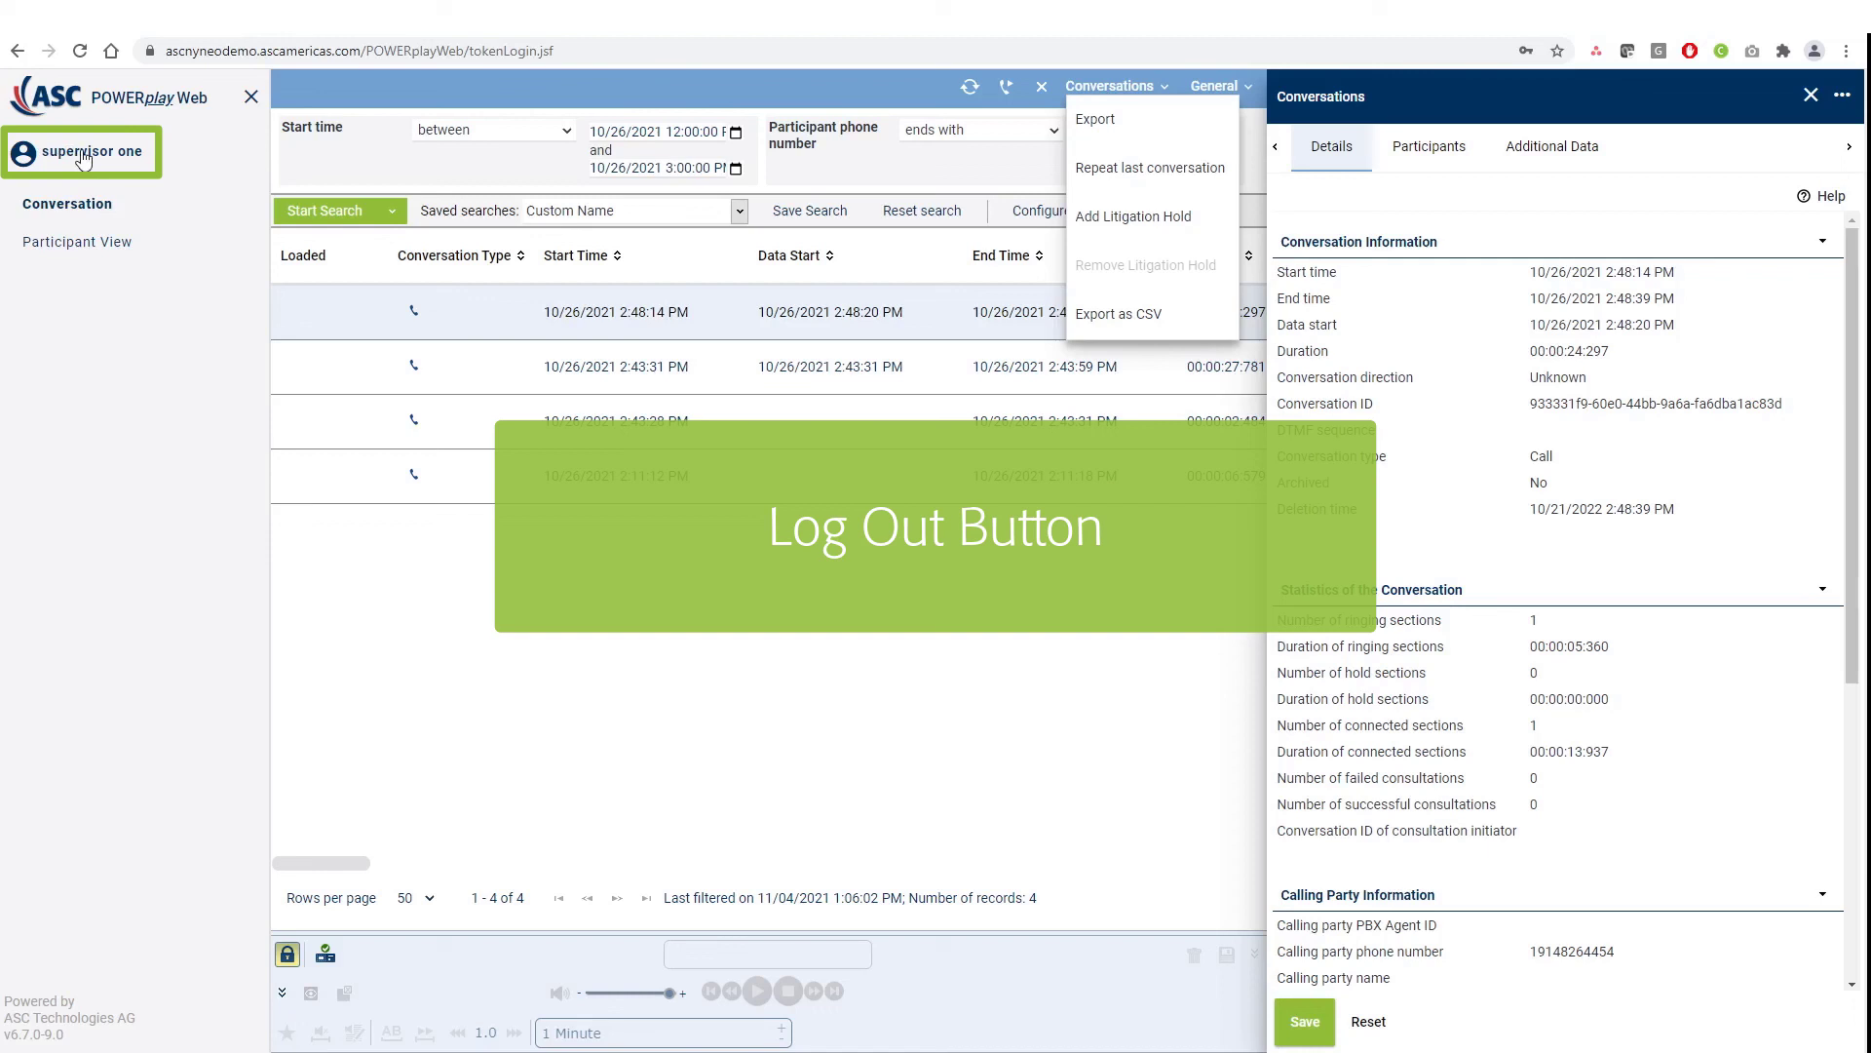
# Show the user account menu with Logoff, then dismiss it, keeping the four 4454 conversations listed
pyautogui.click(84, 156)
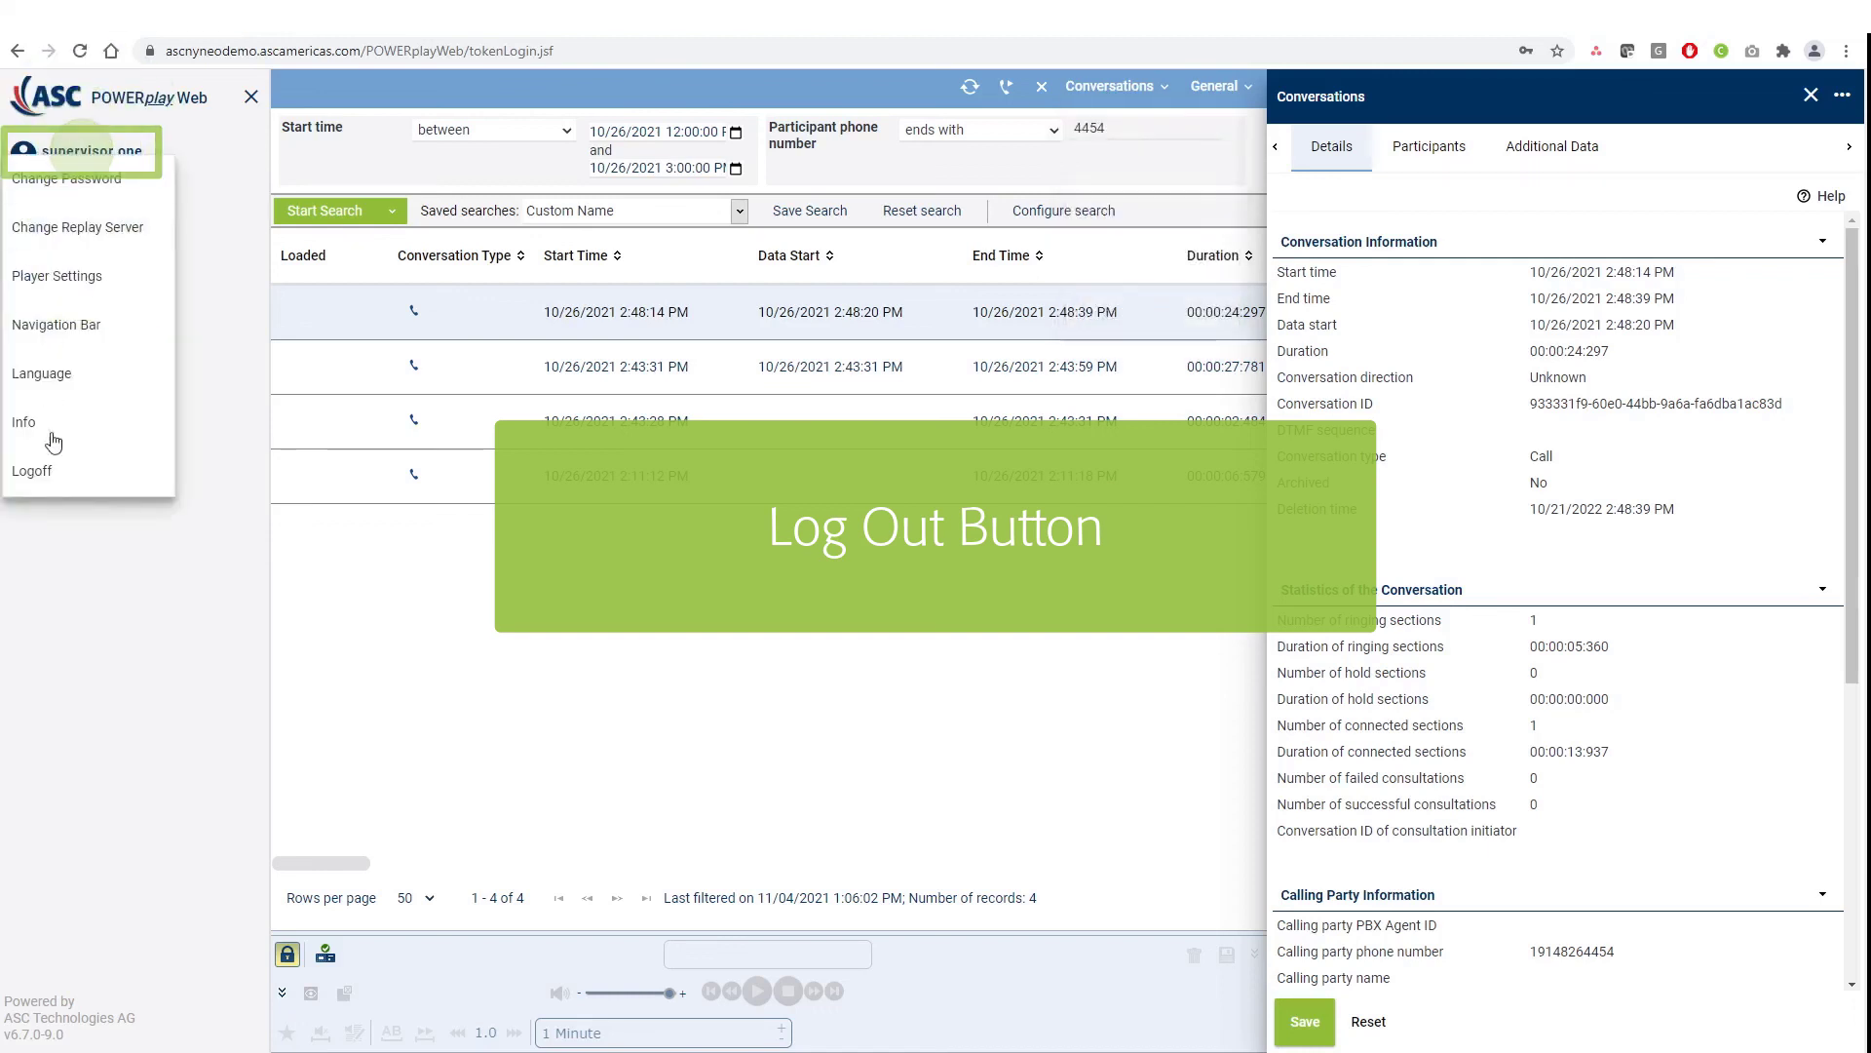
pyautogui.click(76, 596)
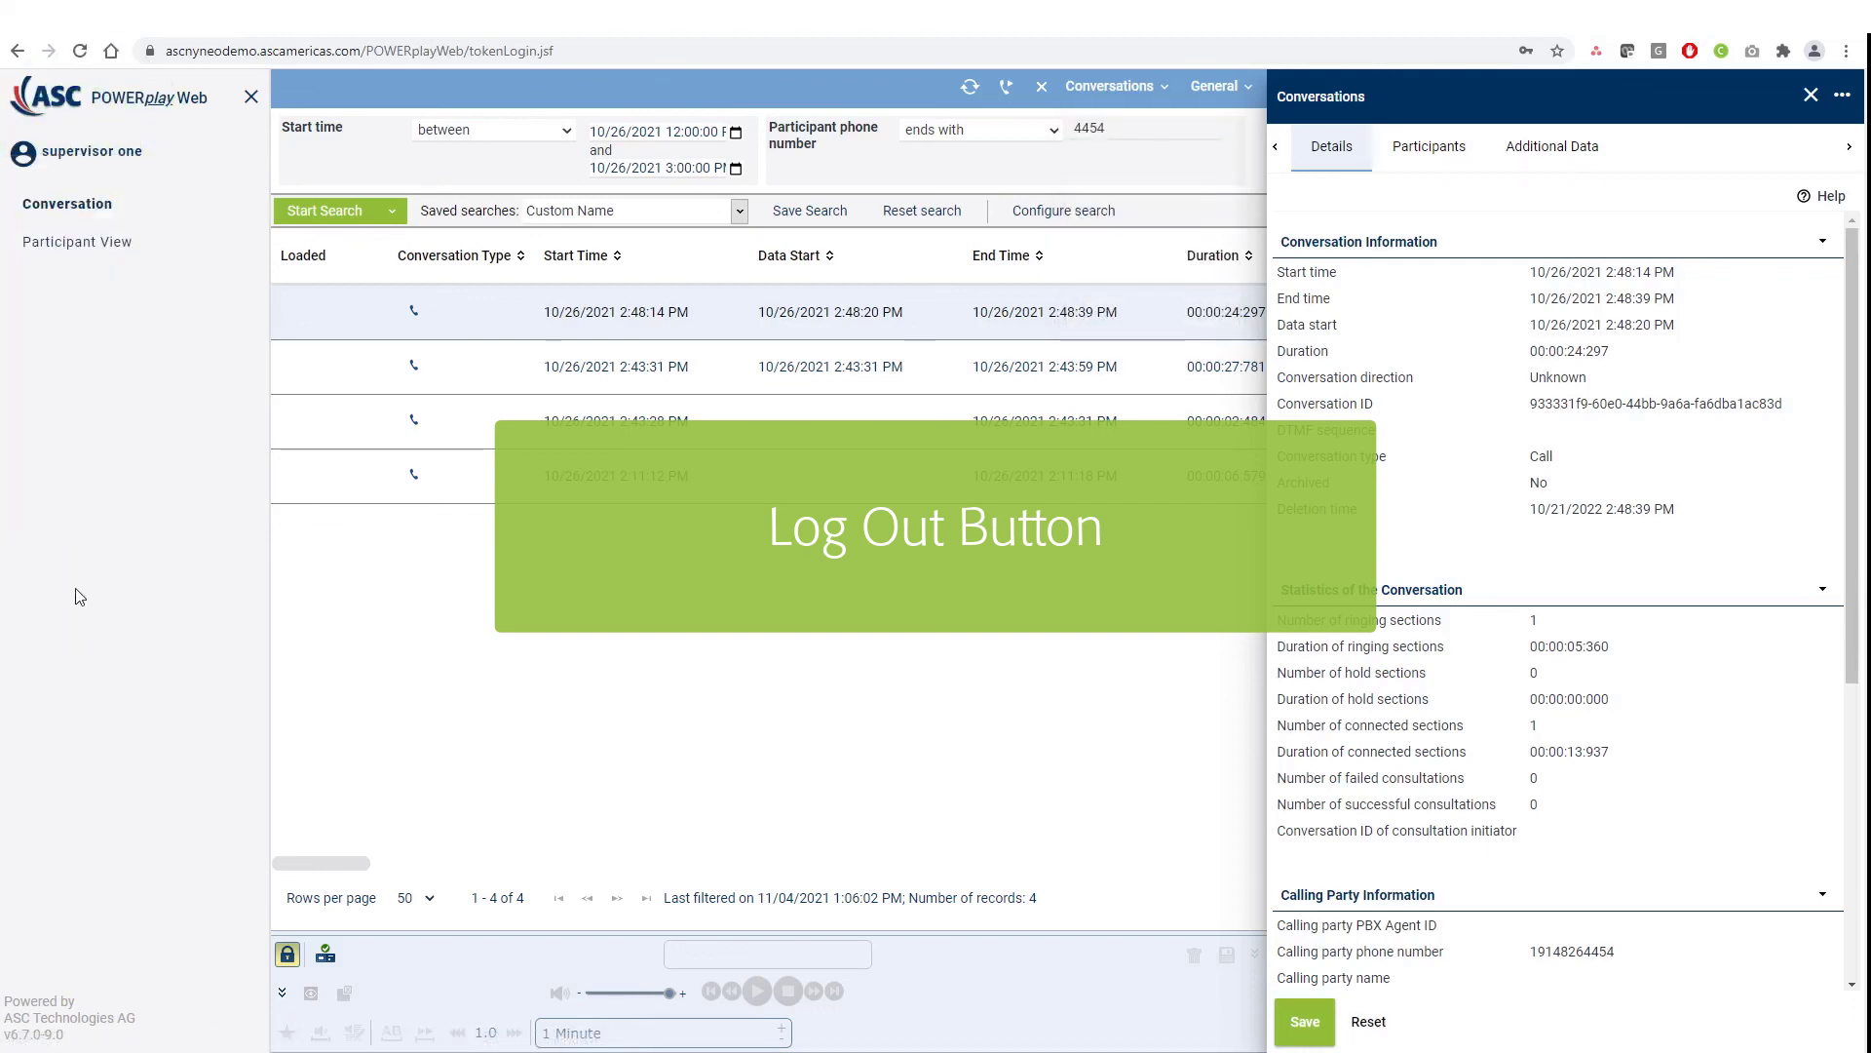